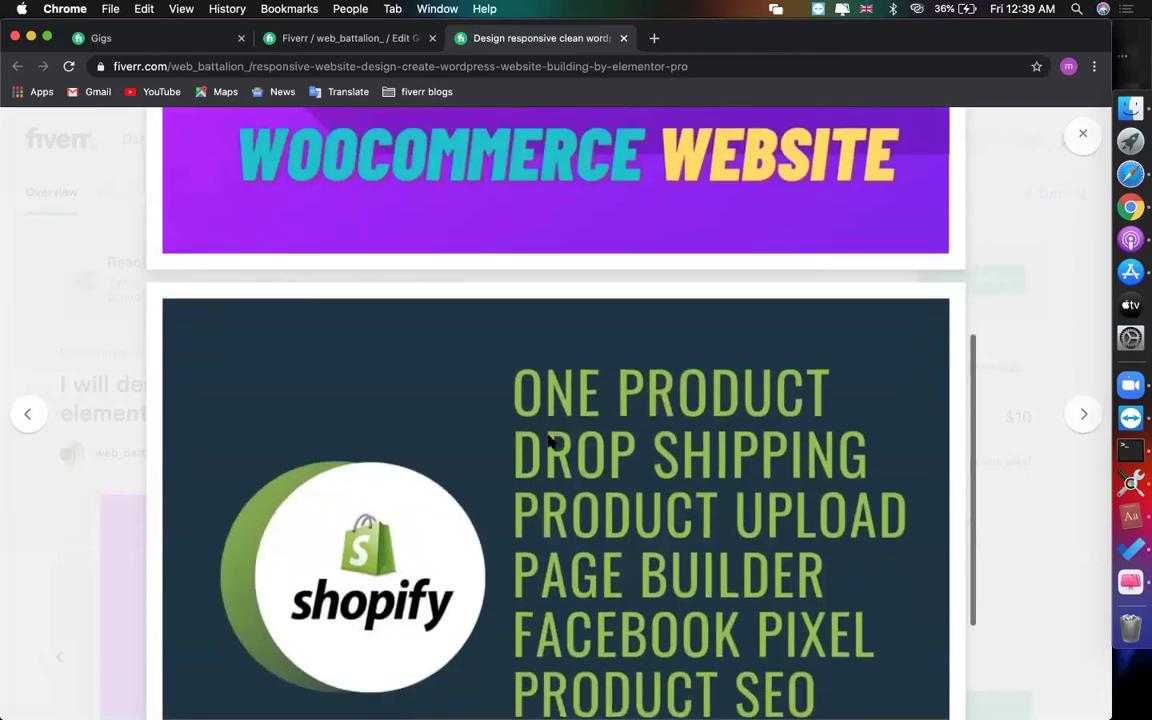
Look through the pages of the WooCommerce and Shopify PDF presentations in the gig's gallery viewer and close it
{"action": "scroll", "coordinate": [548, 440], "scroll_direction": "up", "scroll_amount": 10}
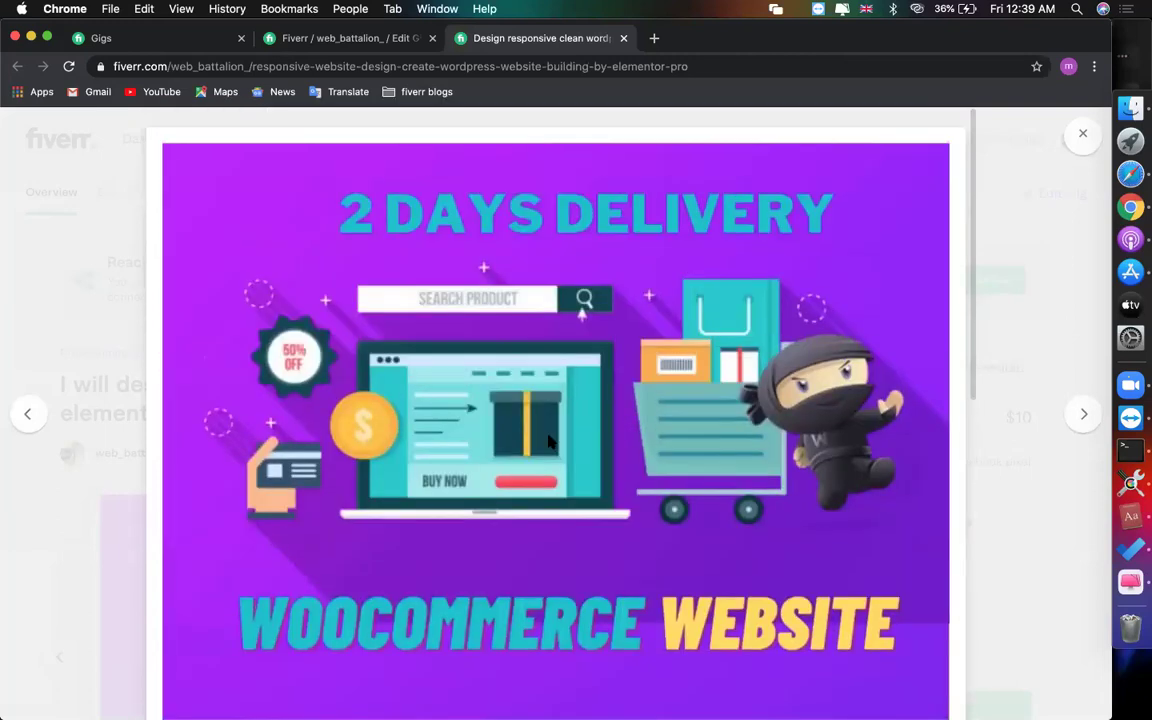
{"action": "scroll", "coordinate": [548, 440], "scroll_direction": "down", "scroll_amount": 5}
{"action": "scroll", "coordinate": [548, 440], "scroll_direction": "up", "scroll_amount": 5}
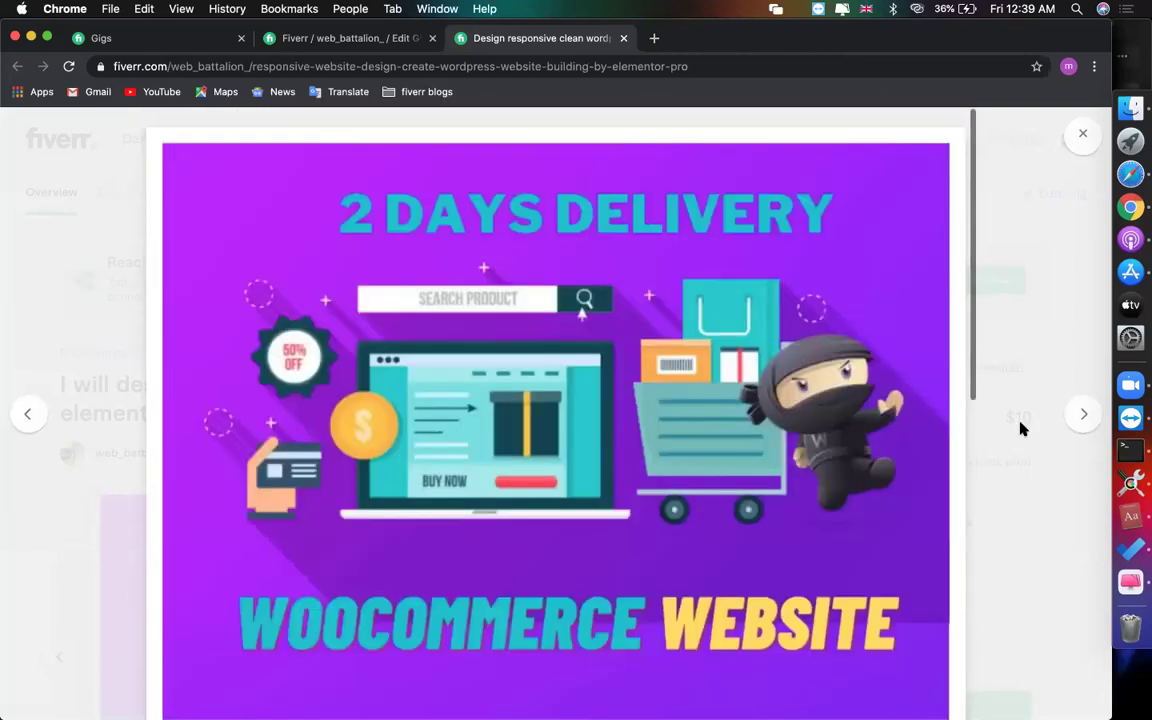
{"action": "scroll", "coordinate": [836, 470], "scroll_direction": "down", "scroll_amount": 5}
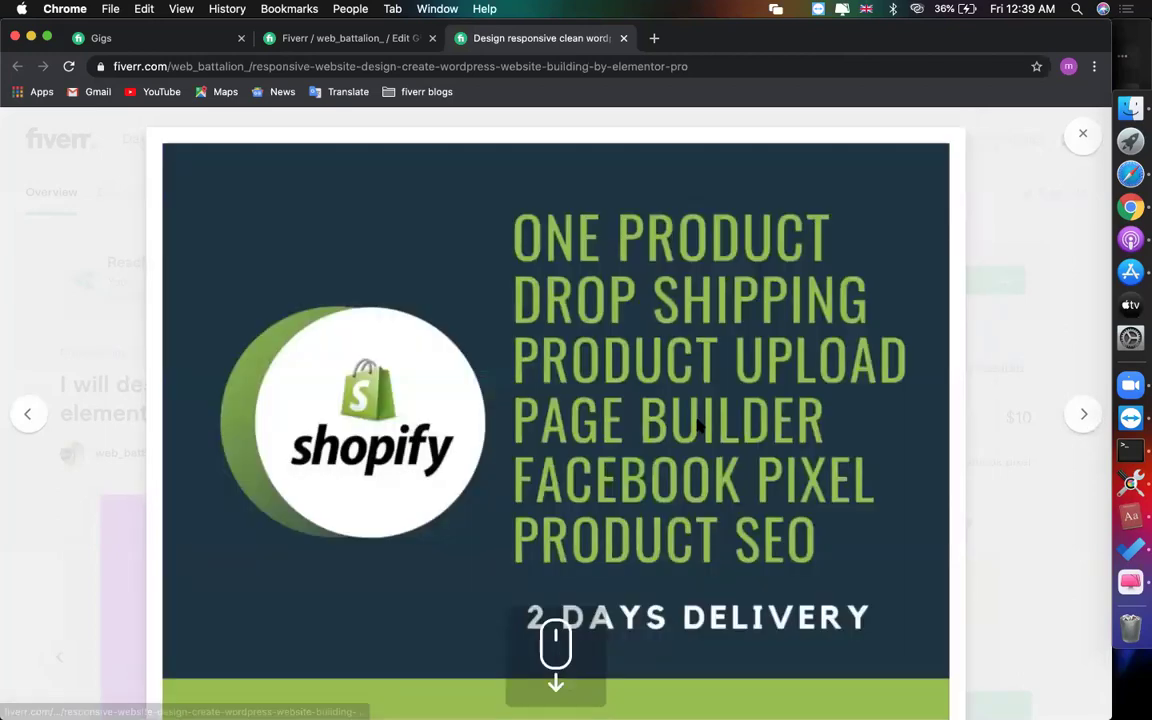
{"action": "scroll", "coordinate": [697, 425], "scroll_direction": "down", "scroll_amount": 5}
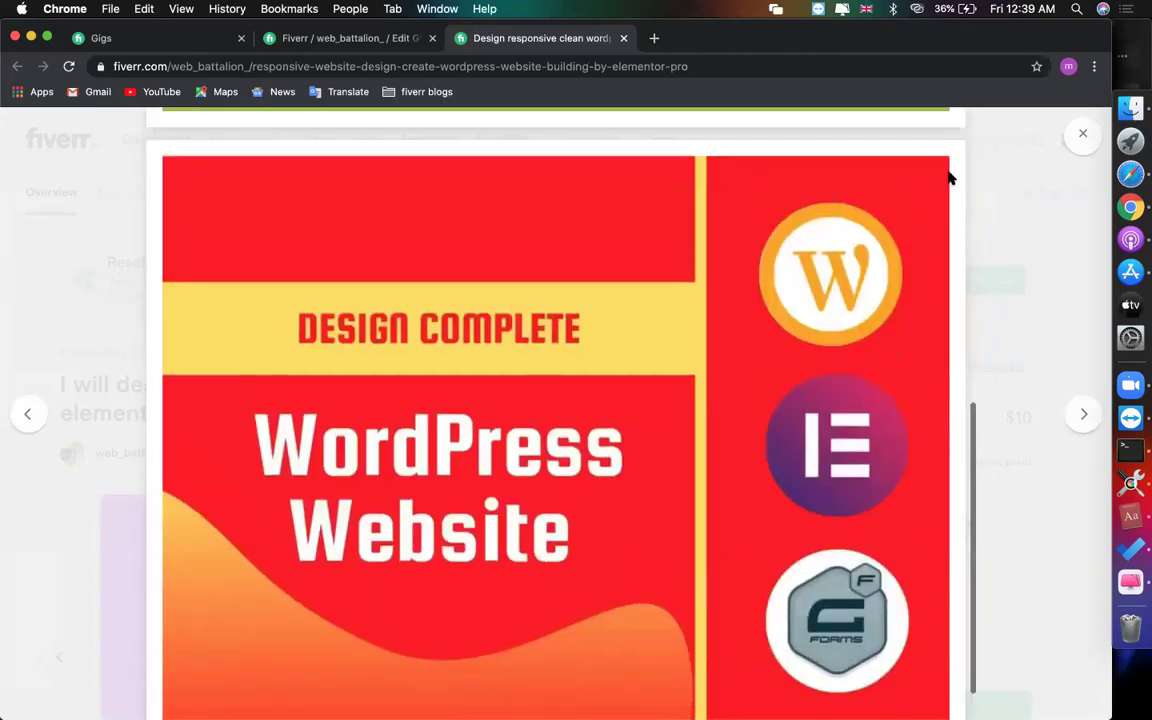
{"action": "scroll", "coordinate": [950, 178], "scroll_direction": "up", "scroll_amount": 5}
{"action": "left_click", "coordinate": [1080, 135]}
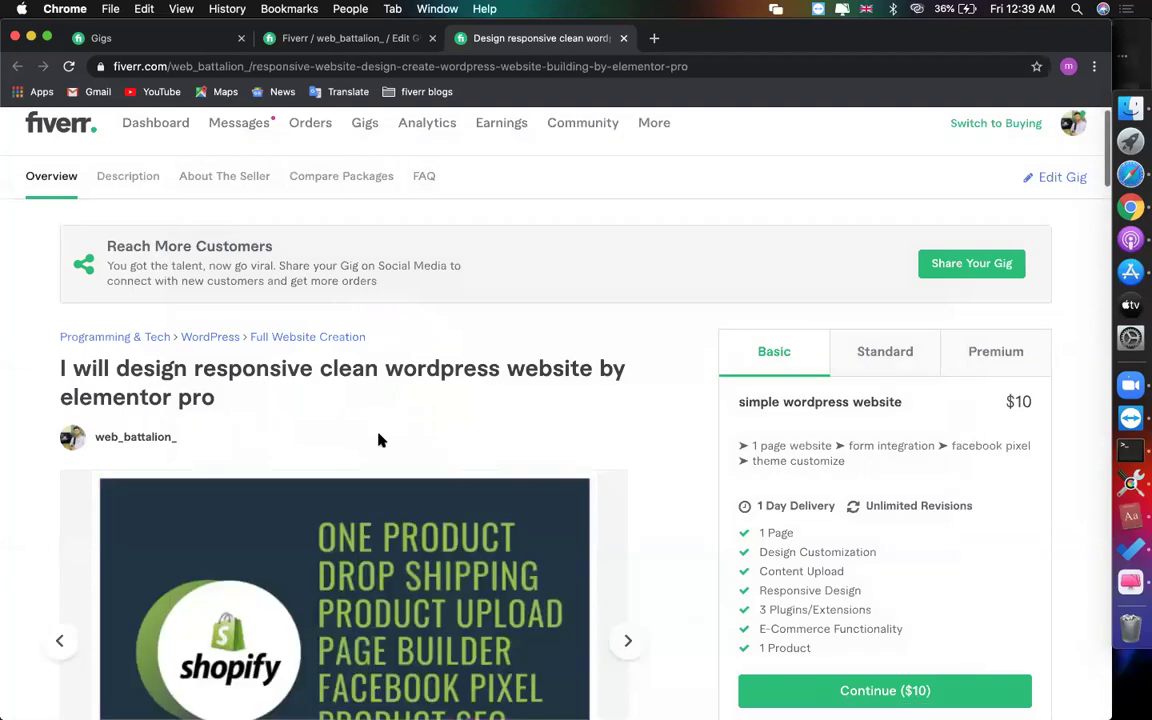
Preview the Elementor website image and the WooCommerce PDF in the gig's gallery
{"action": "scroll", "coordinate": [380, 440], "scroll_direction": "down", "scroll_amount": 3}
{"action": "scroll", "coordinate": [86, 397], "scroll_direction": "down", "scroll_amount": 1}
{"action": "left_click", "coordinate": [88, 393]}
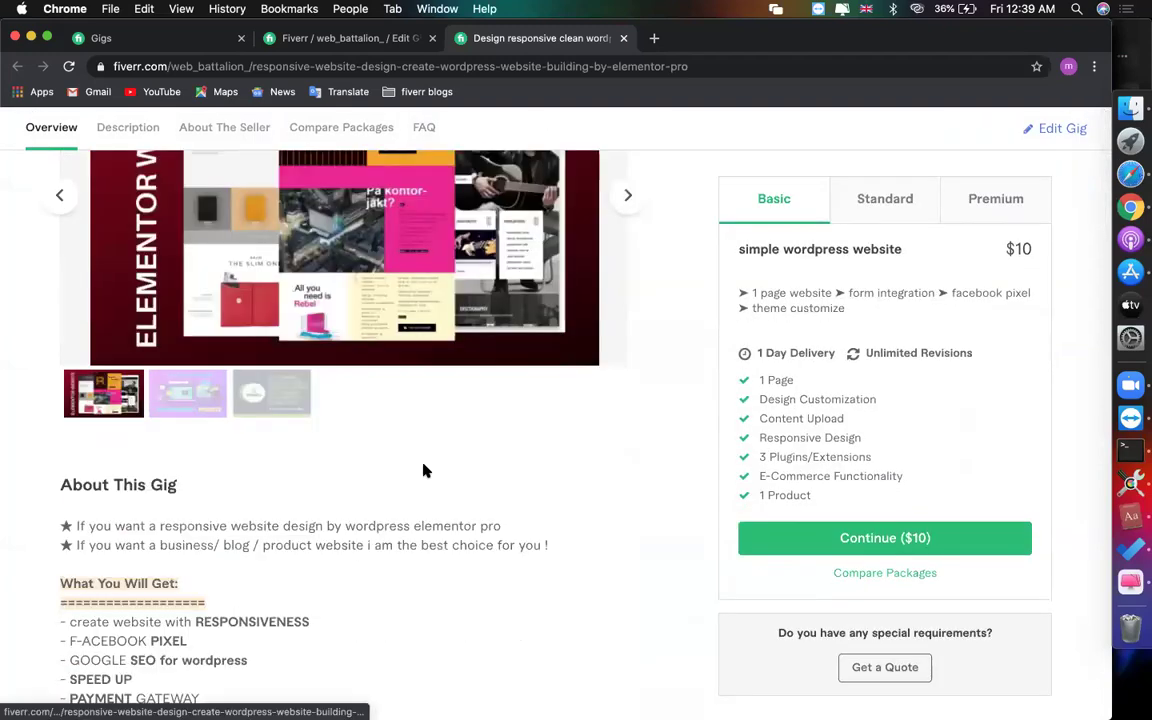
{"action": "scroll", "coordinate": [424, 470], "scroll_direction": "up", "scroll_amount": 5}
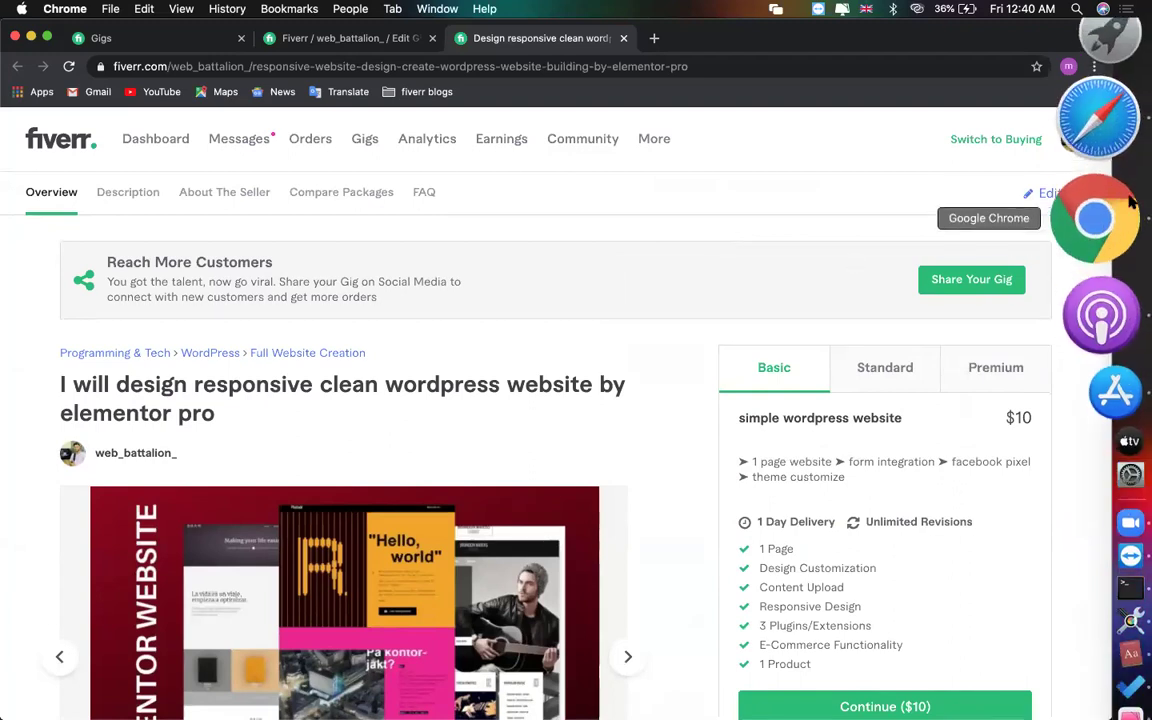
{"action": "scroll", "coordinate": [694, 301], "scroll_direction": "down", "scroll_amount": 5}
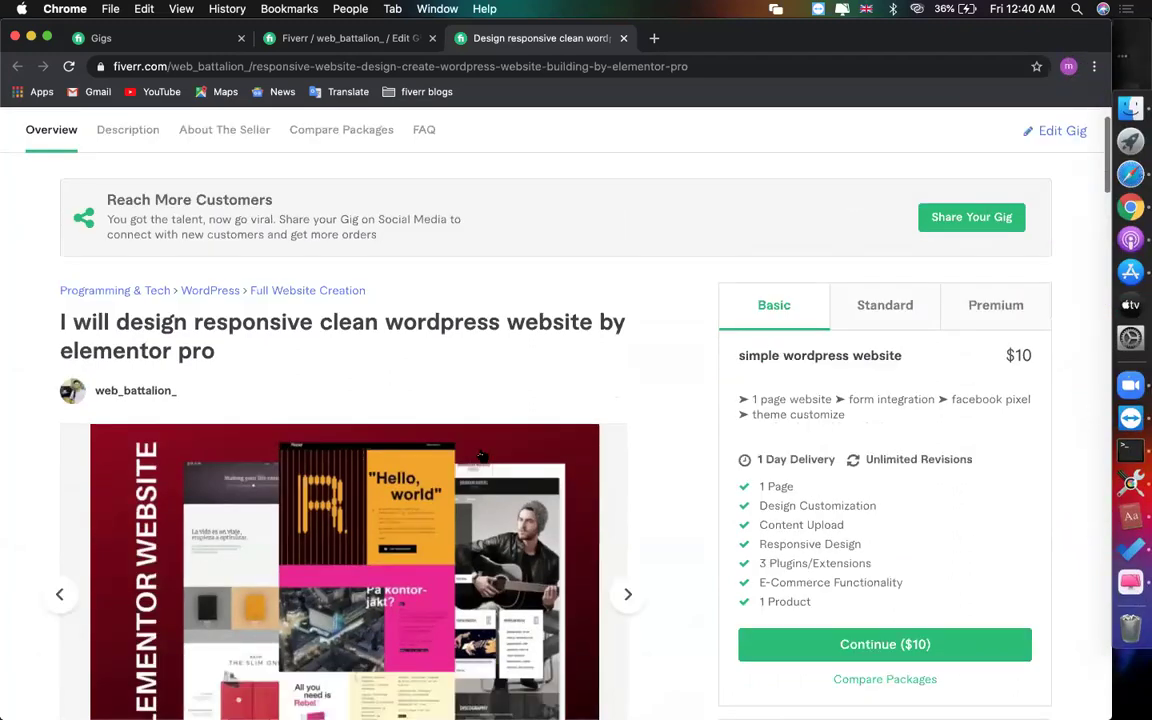
{"action": "left_click", "coordinate": [172, 420]}
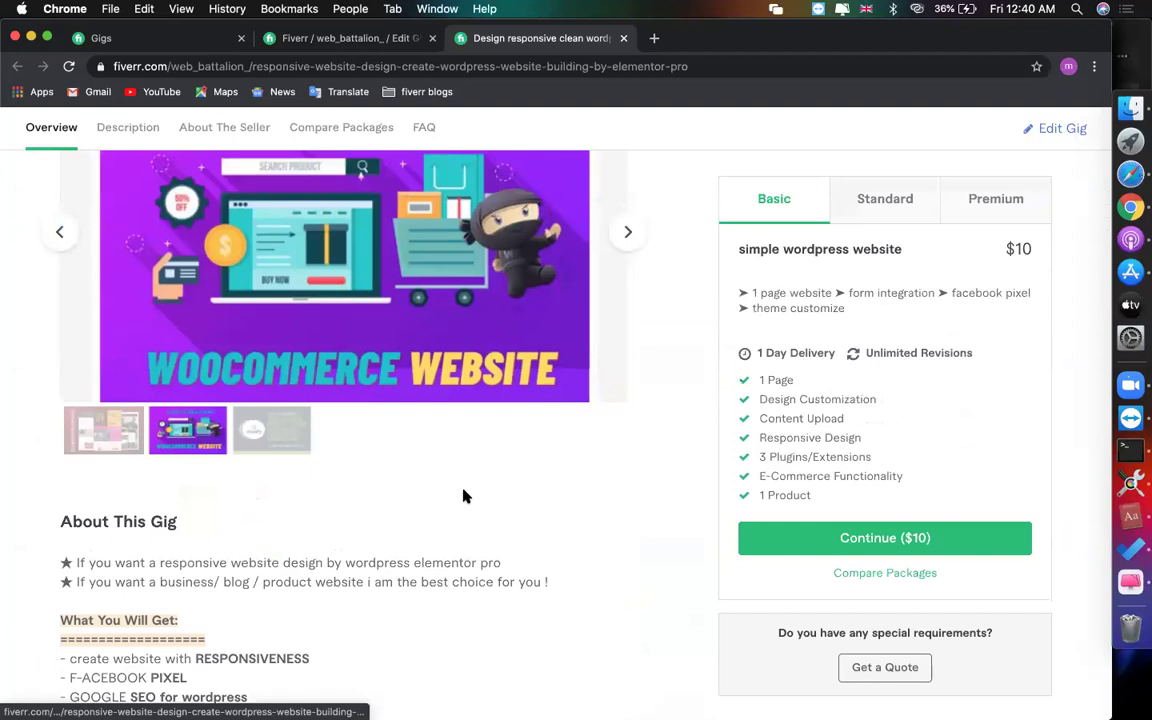
{"action": "scroll", "coordinate": [460, 492], "scroll_direction": "up", "scroll_amount": 3}
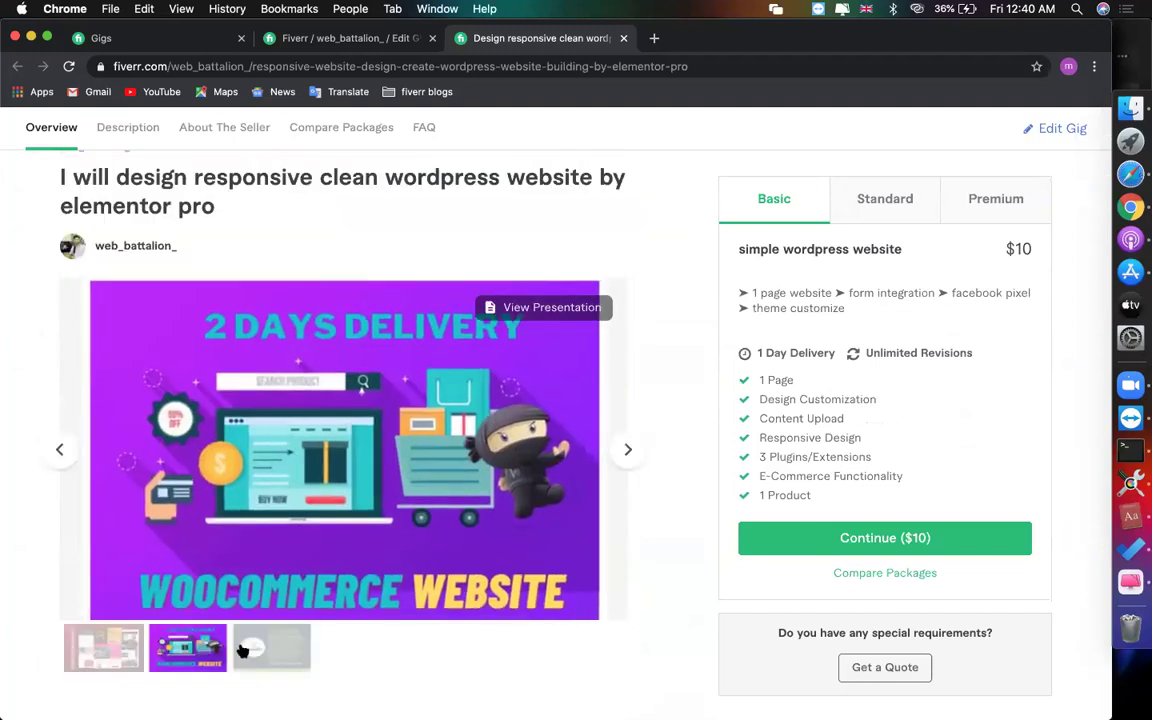
View the gig's WooCommerce presentation at full size and close the viewer
{"action": "left_click", "coordinate": [295, 443]}
{"action": "scroll", "coordinate": [510, 406], "scroll_direction": "down", "scroll_amount": 6}
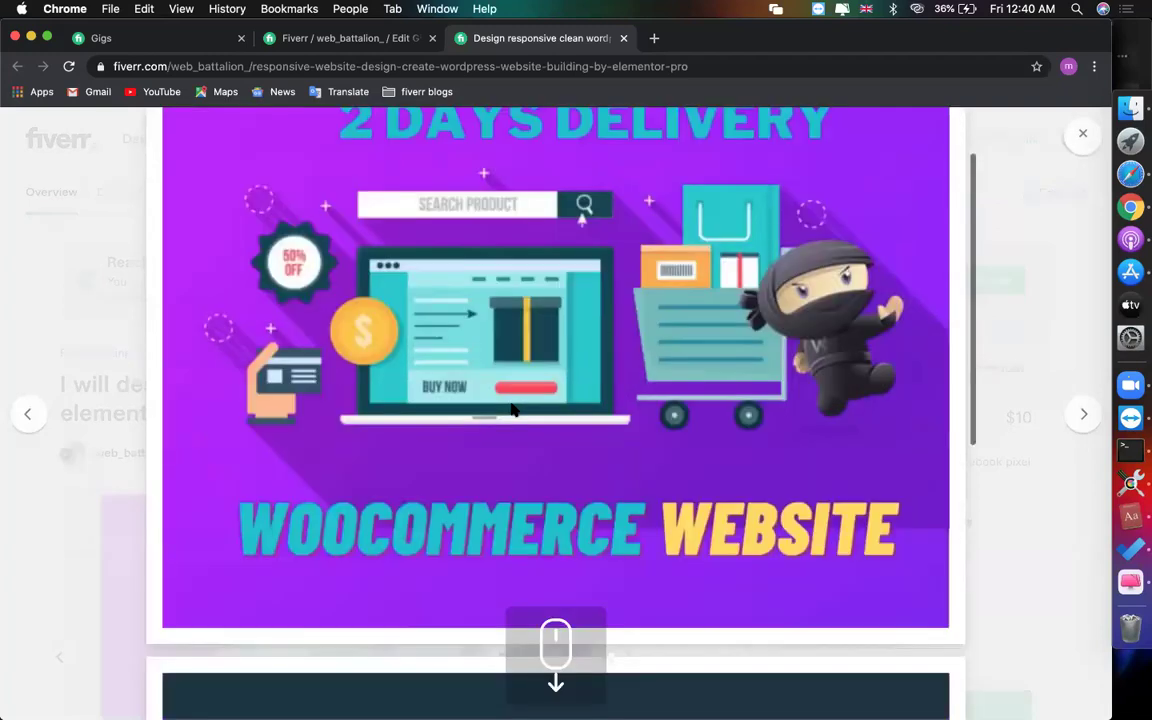
{"action": "scroll", "coordinate": [510, 406], "scroll_direction": "up", "scroll_amount": 6}
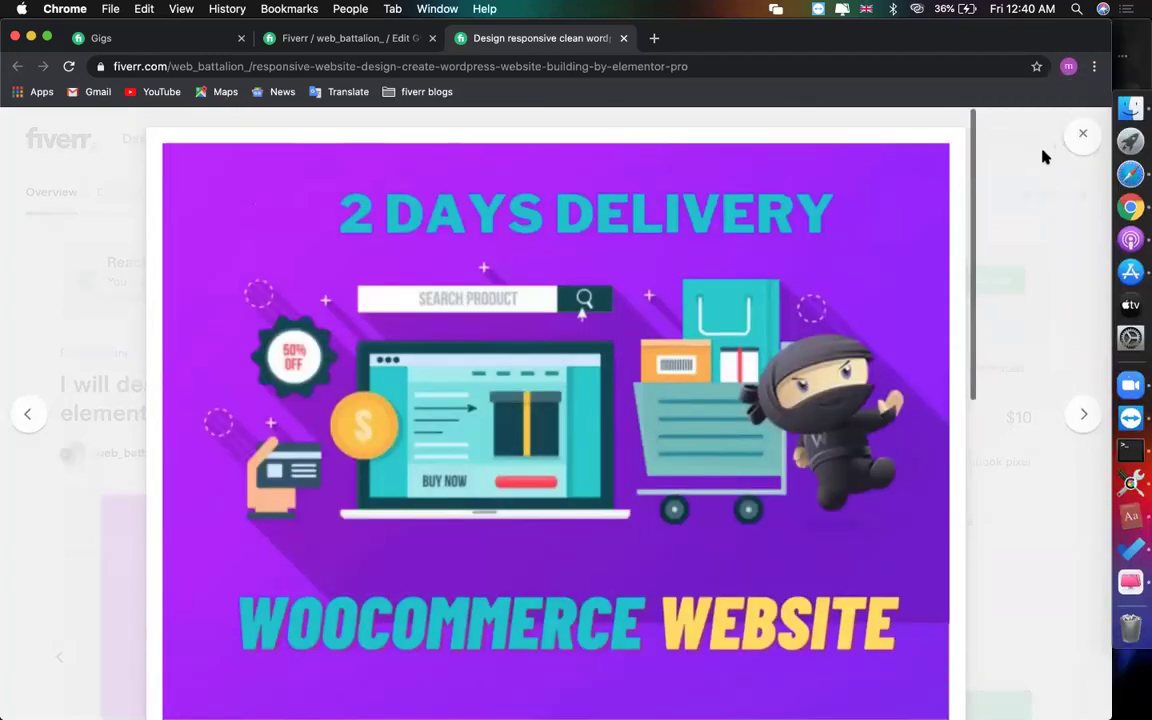
{"action": "left_click", "coordinate": [1086, 134]}
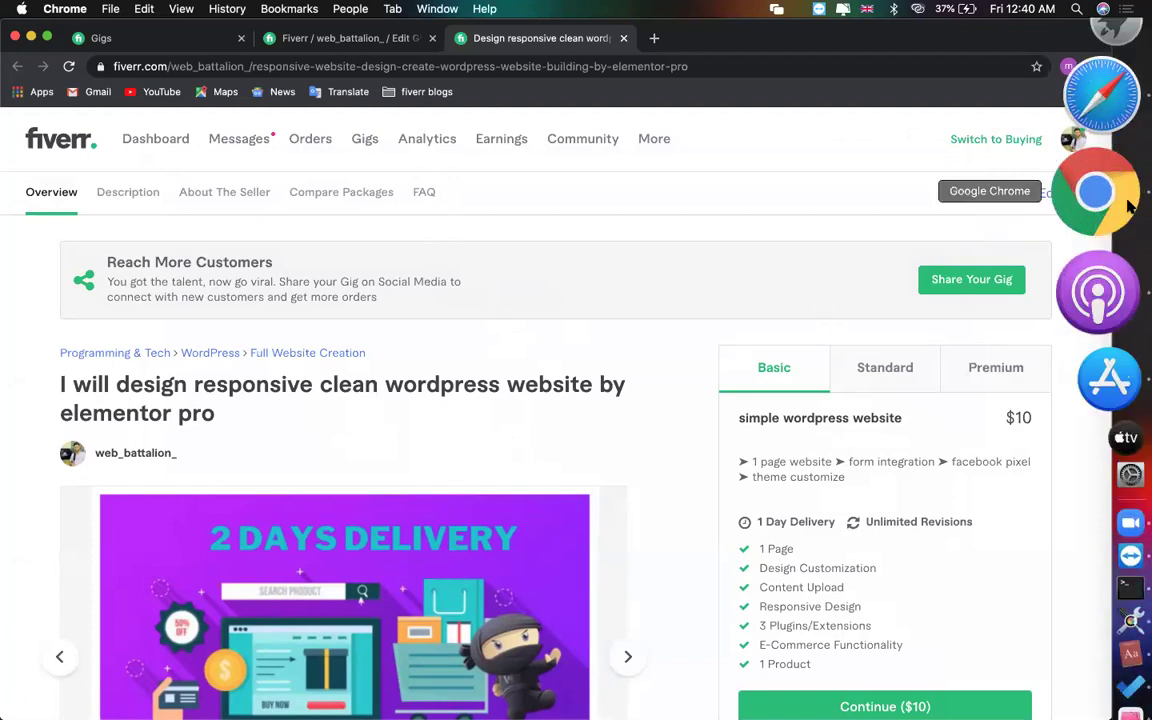
Switch to Safari and dismiss the list of downloads
{"action": "left_click", "coordinate": [1100, 150]}
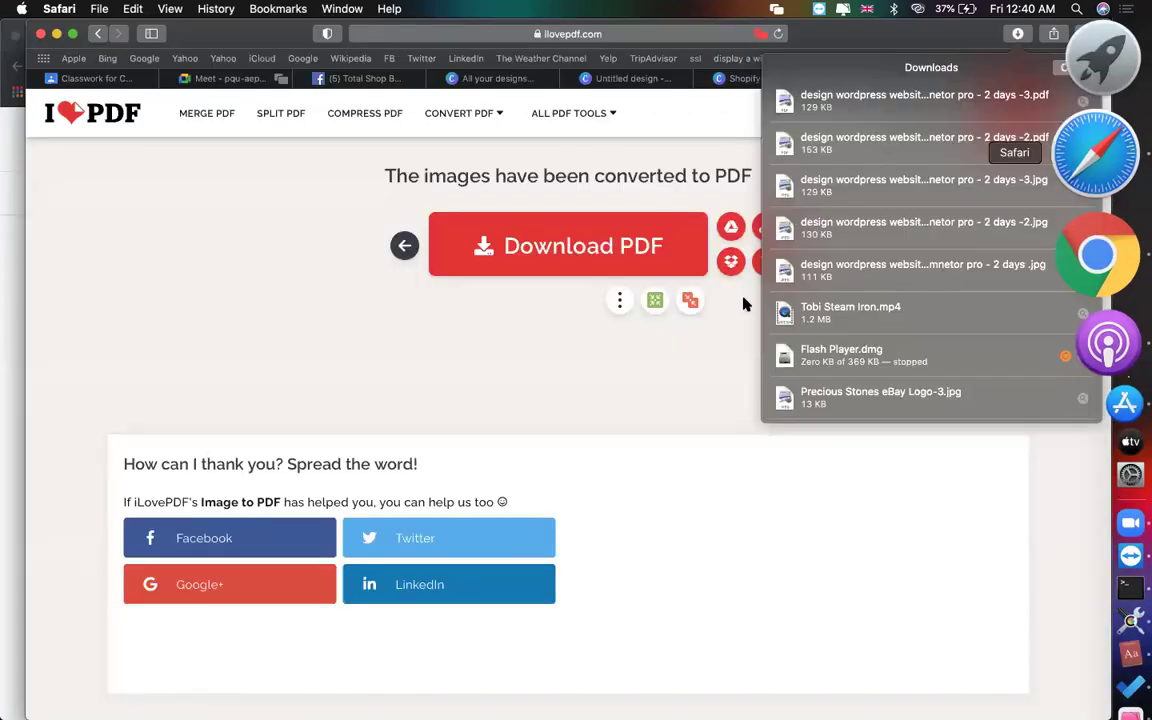
{"action": "left_click", "coordinate": [578, 406]}
{"action": "left_click", "coordinate": [766, 79]}
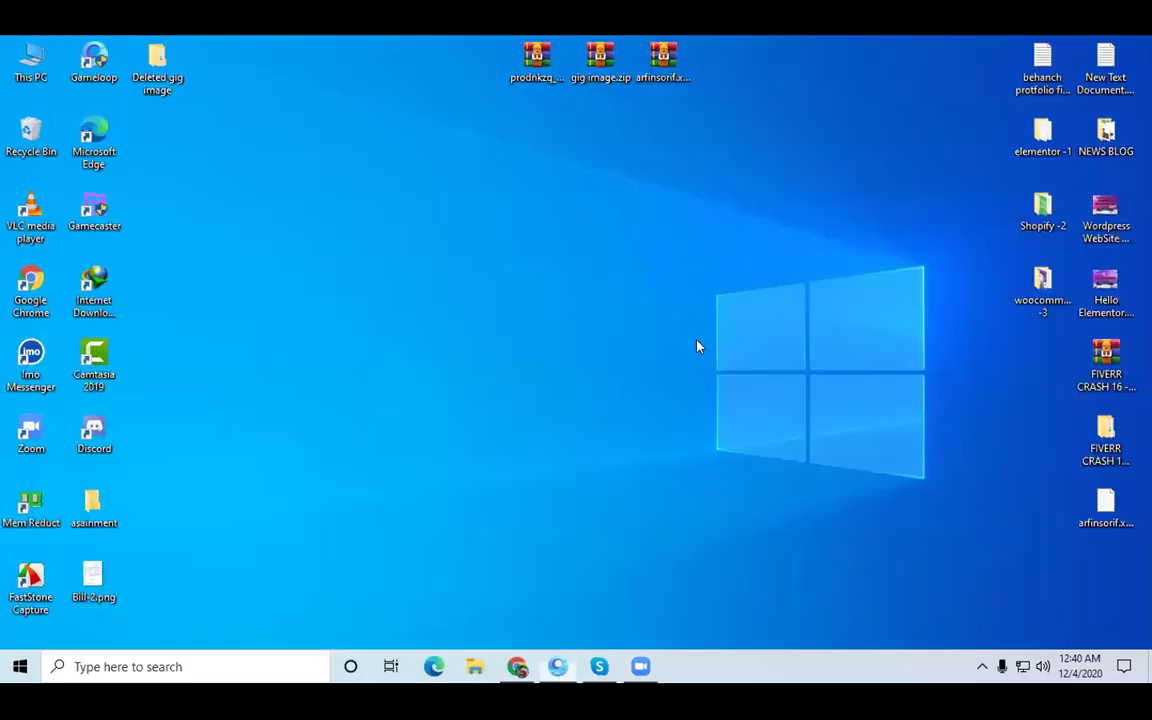
{"action": "right_click", "coordinate": [671, 309]}
{"action": "left_click", "coordinate": [715, 353]}
{"action": "right_click", "coordinate": [665, 262]}
{"action": "left_click", "coordinate": [715, 305]}
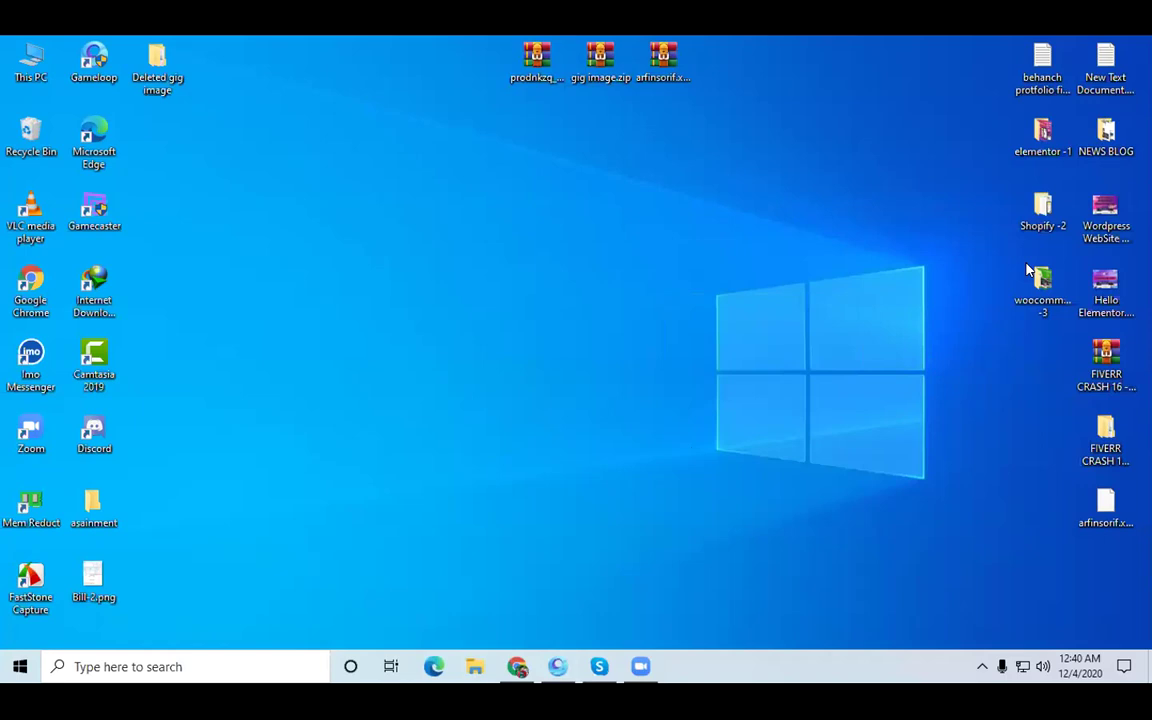
Open the "elementor -1" folder from the desktop and display its files as extra large icons
{"action": "double_click", "coordinate": [1040, 160]}
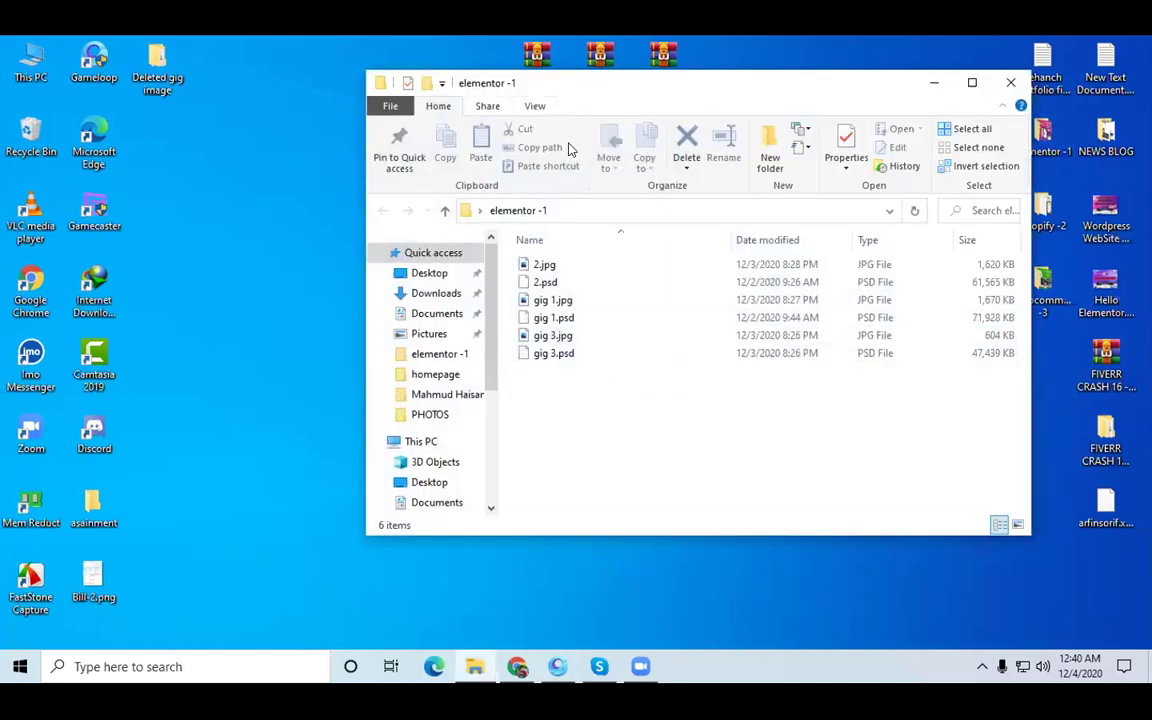
{"action": "left_click", "coordinate": [535, 105]}
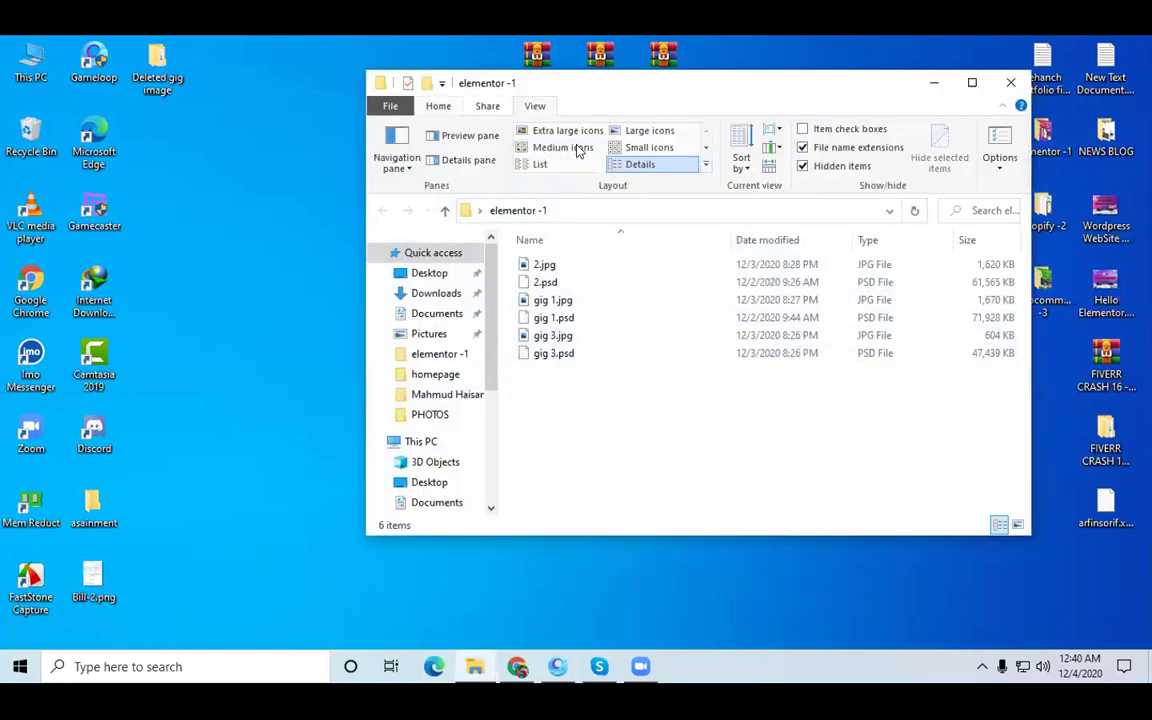
{"action": "left_click", "coordinate": [628, 133]}
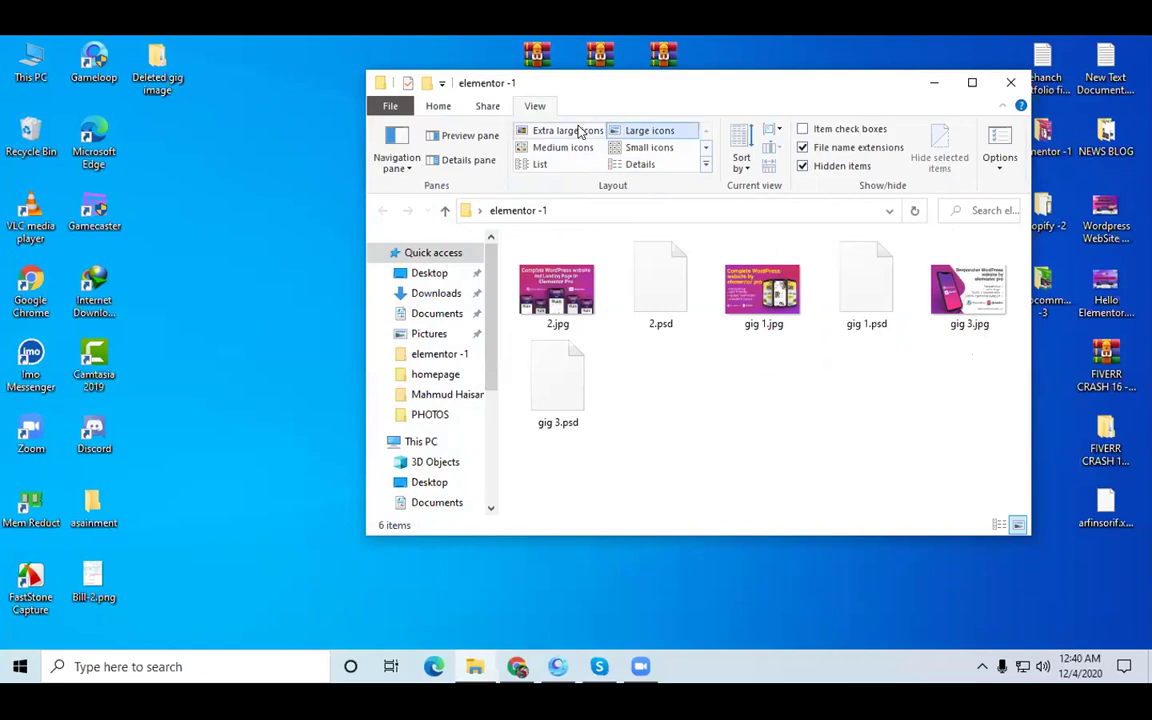
{"action": "left_click", "coordinate": [586, 131]}
{"action": "left_click_drag", "start_coordinate": [750, 88], "coordinate": [748, 37]}
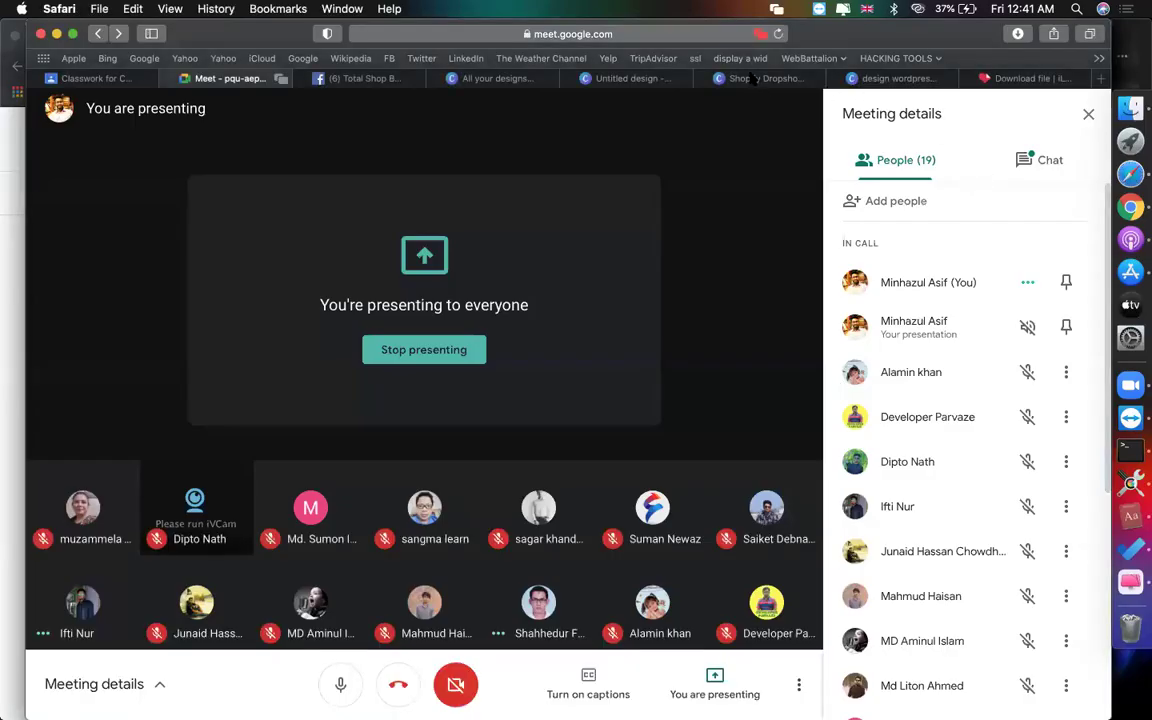
Look over the open Shopify and untitled designs in Canva and browse the thumbnails under All your designs
{"action": "left_click", "coordinate": [760, 78]}
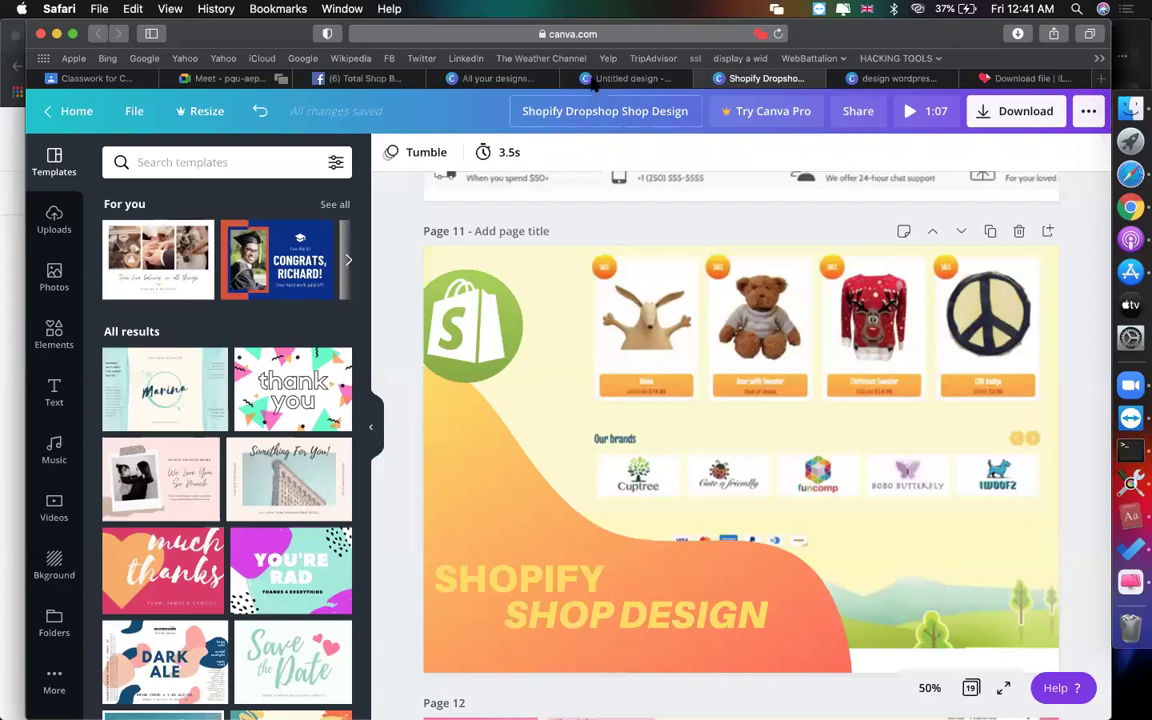
{"action": "left_click", "coordinate": [625, 78]}
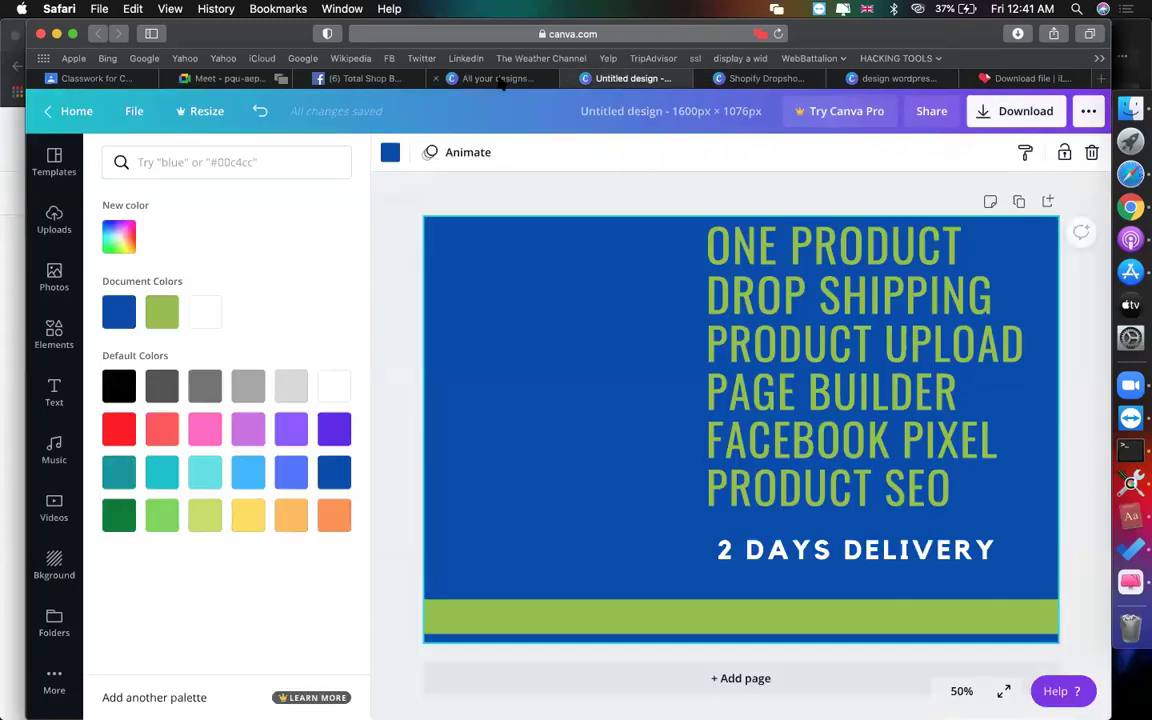
{"action": "left_click", "coordinate": [500, 80]}
{"action": "scroll", "coordinate": [580, 315], "scroll_direction": "down", "scroll_amount": 5}
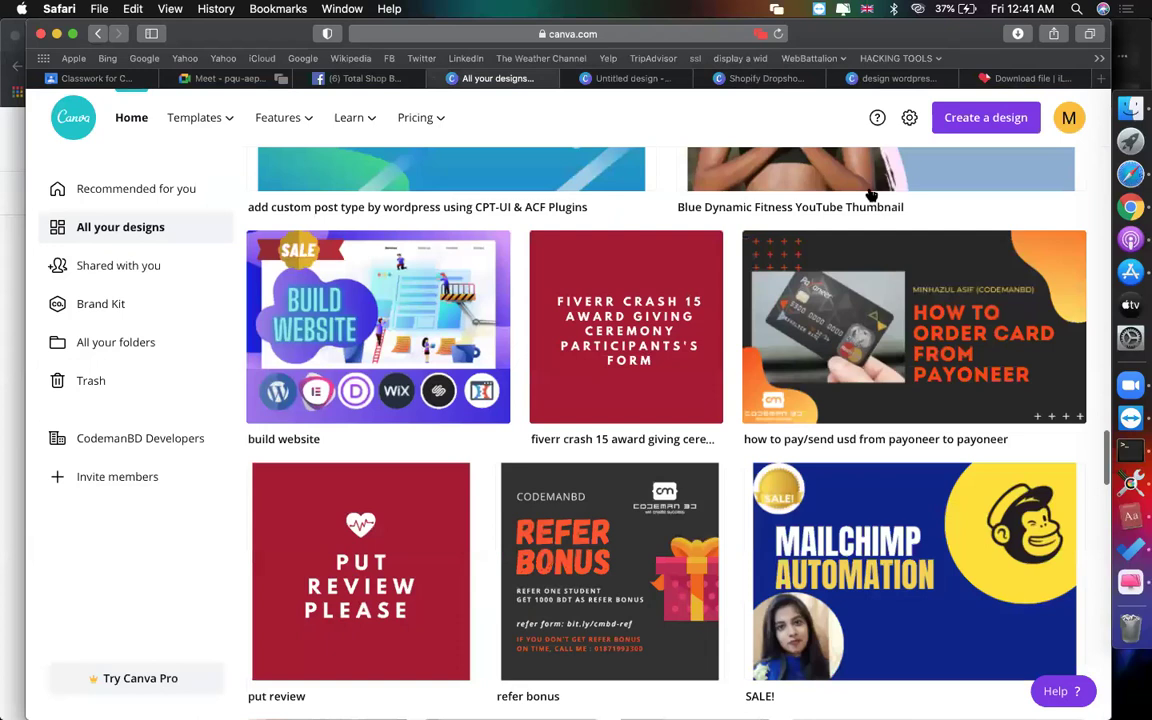
{"action": "scroll", "coordinate": [871, 196], "scroll_direction": "up", "scroll_amount": 3}
{"action": "scroll", "coordinate": [938, 196], "scroll_direction": "down", "scroll_amount": 10}
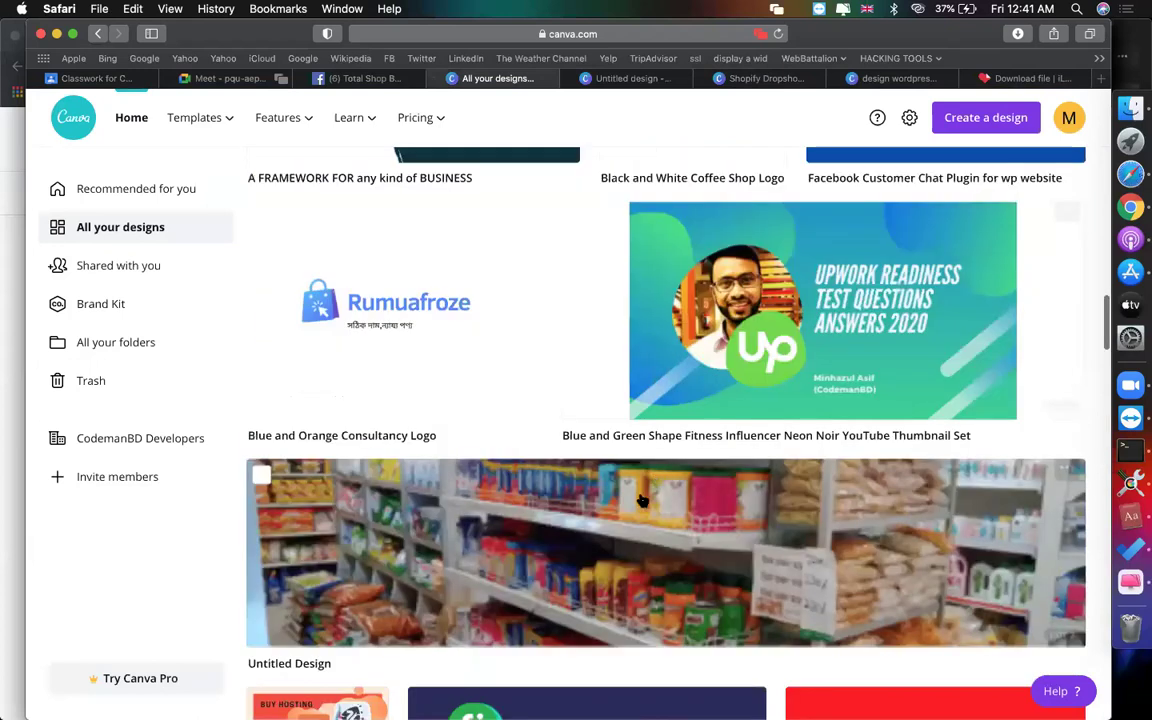
{"action": "scroll", "coordinate": [643, 501], "scroll_direction": "down", "scroll_amount": 4}
{"action": "scroll", "coordinate": [643, 501], "scroll_direction": "up", "scroll_amount": 8}
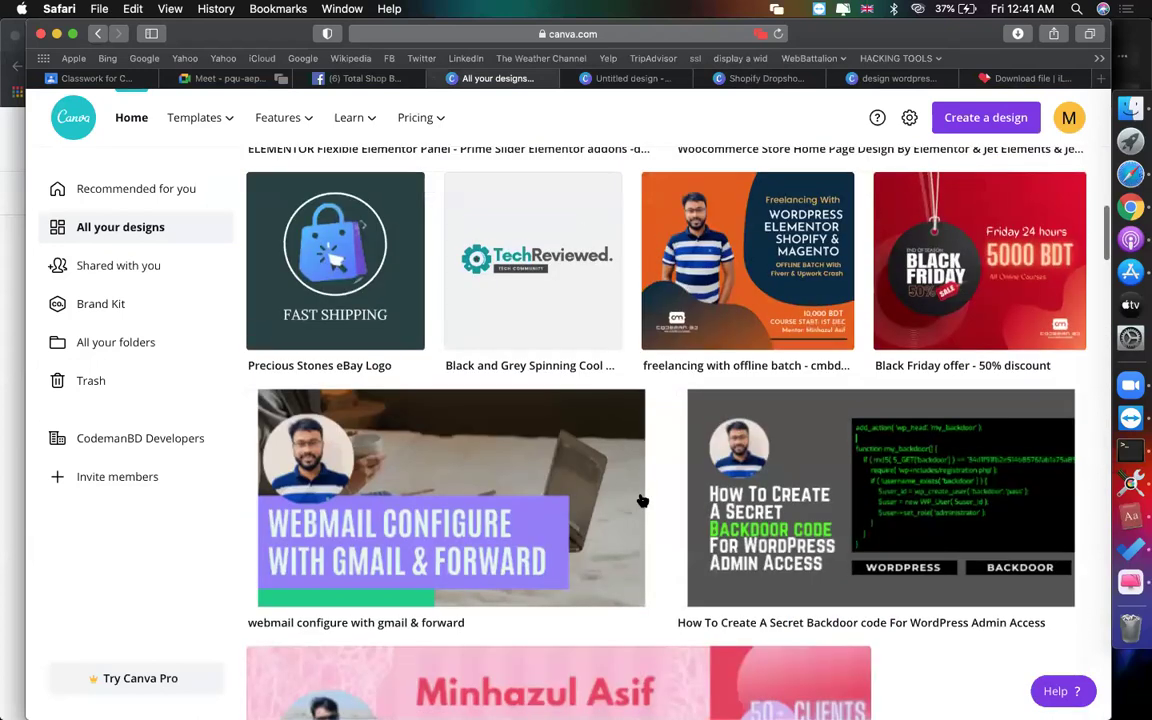
{"action": "scroll", "coordinate": [643, 501], "scroll_direction": "up", "scroll_amount": 5}
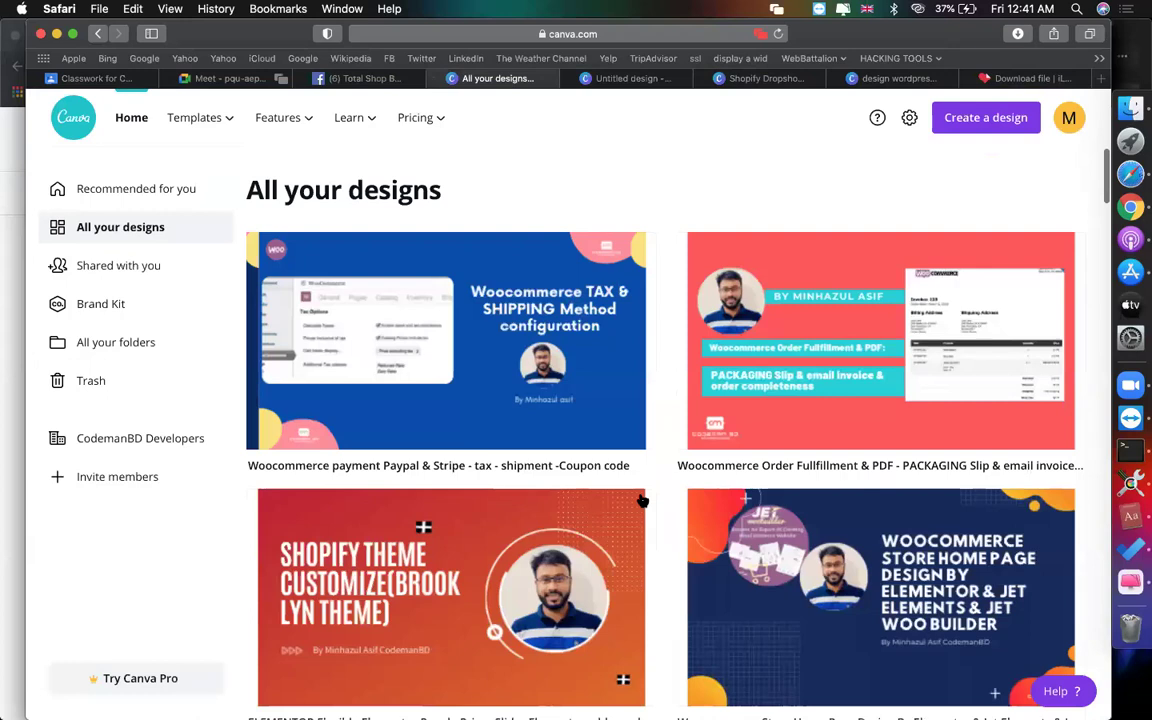
{"action": "scroll", "coordinate": [643, 501], "scroll_direction": "down", "scroll_amount": 5}
{"action": "scroll", "coordinate": [643, 501], "scroll_direction": "down", "scroll_amount": 3}
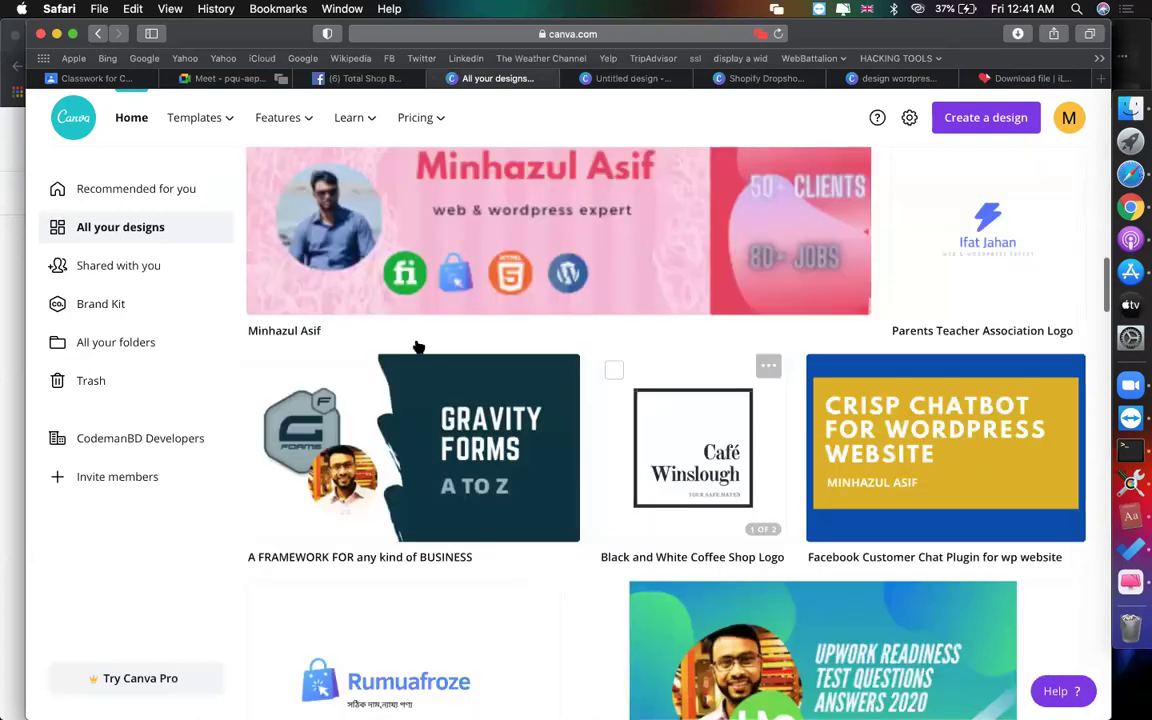
{"action": "scroll", "coordinate": [420, 340], "scroll_direction": "up", "scroll_amount": 2}
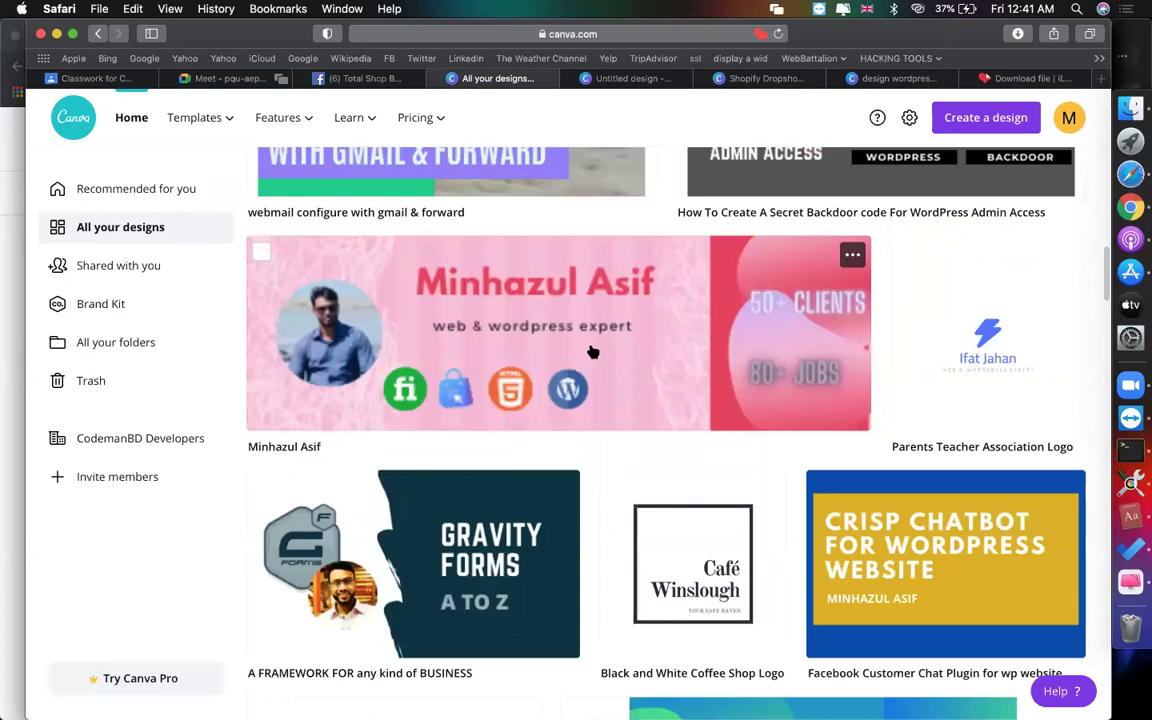
{"action": "scroll", "coordinate": [593, 352], "scroll_direction": "down", "scroll_amount": 10}
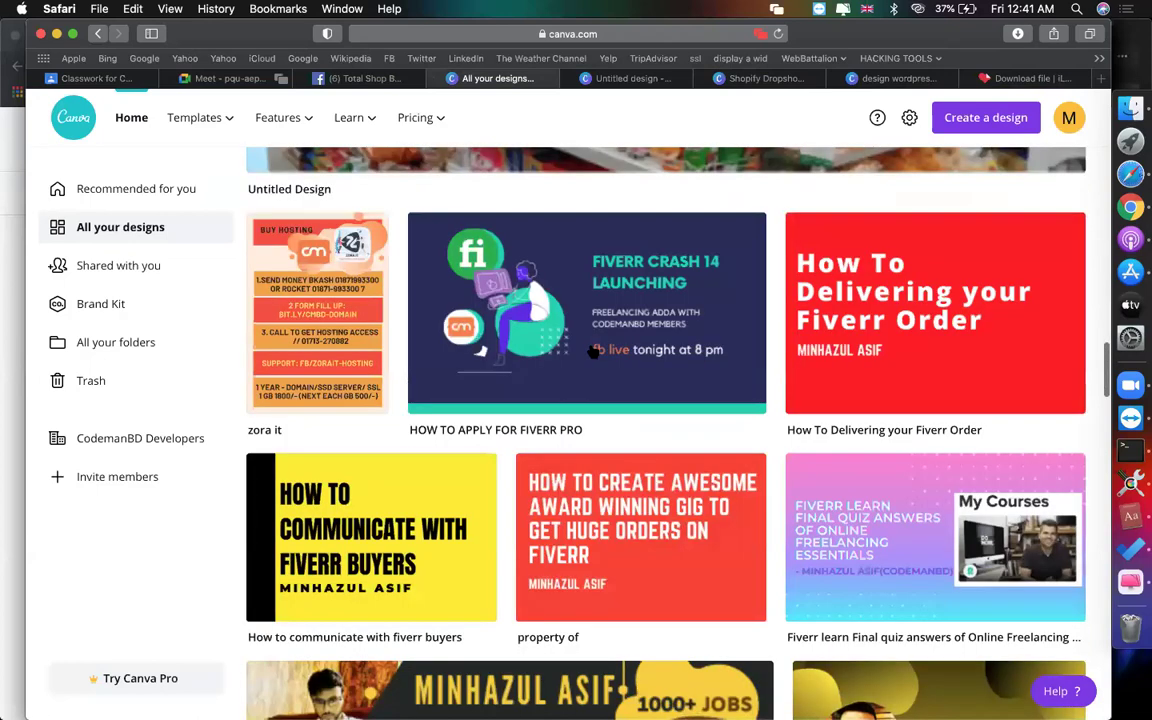
{"action": "scroll", "coordinate": [593, 352], "scroll_direction": "down", "scroll_amount": 5}
{"action": "scroll", "coordinate": [593, 352], "scroll_direction": "down", "scroll_amount": 6}
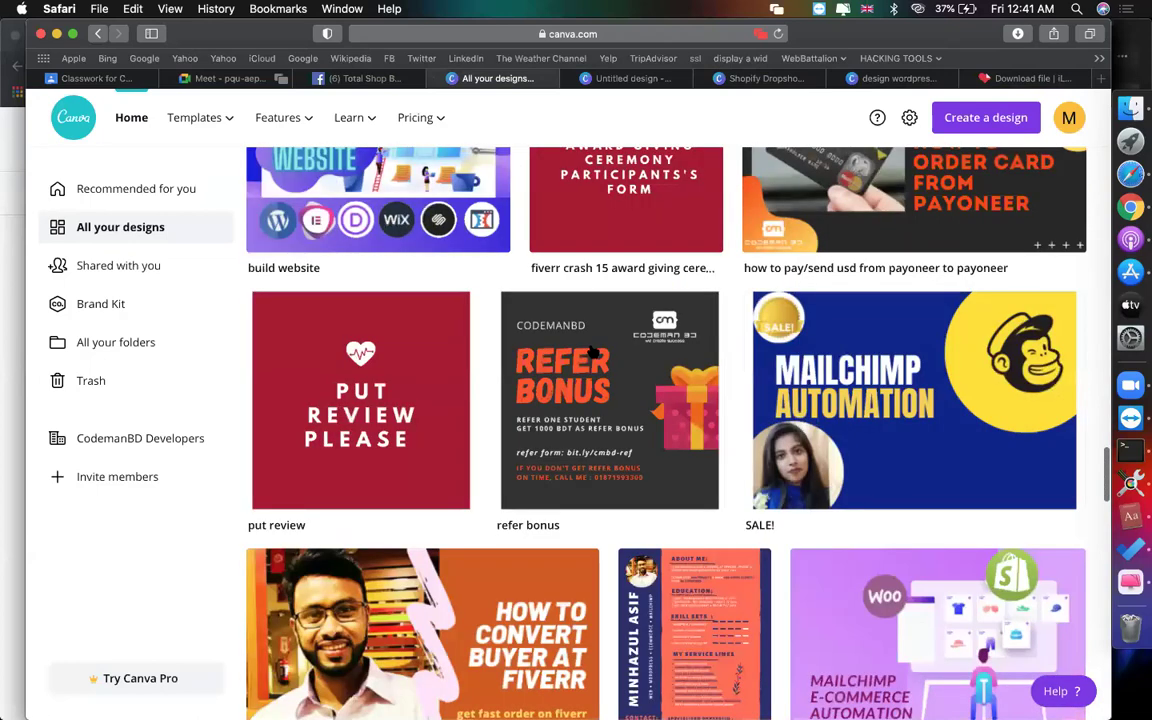
{"action": "scroll", "coordinate": [593, 352], "scroll_direction": "up", "scroll_amount": 3}
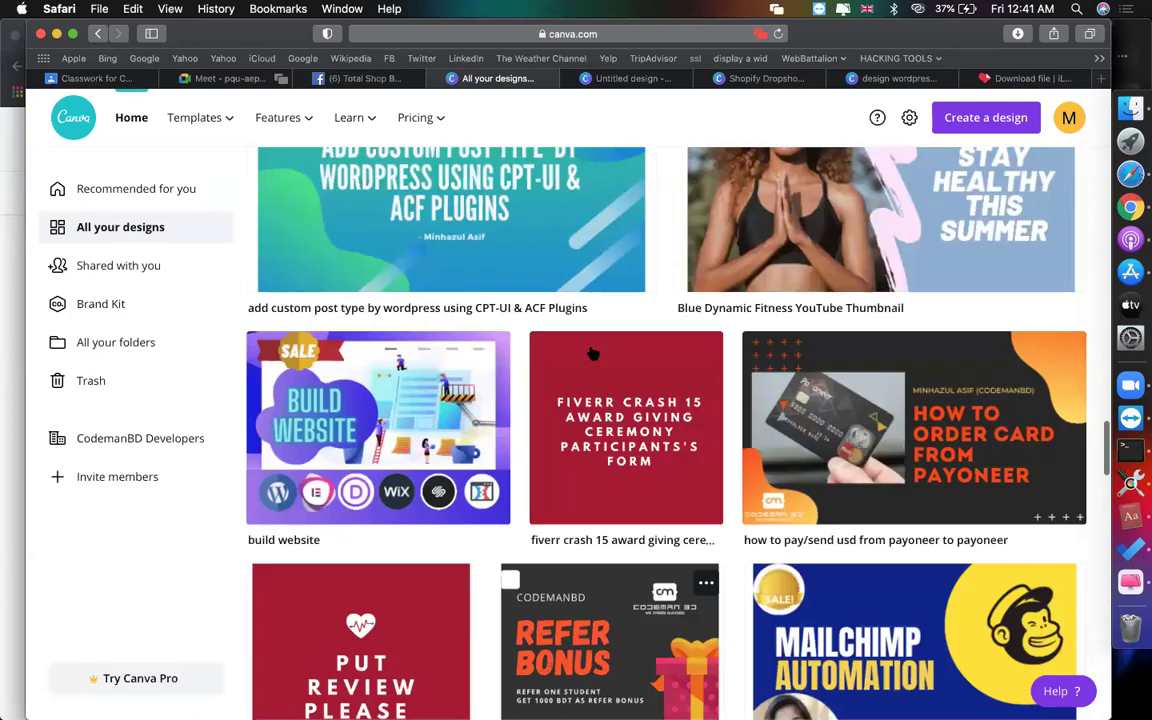
{"action": "scroll", "coordinate": [899, 251], "scroll_direction": "up", "scroll_amount": 5}
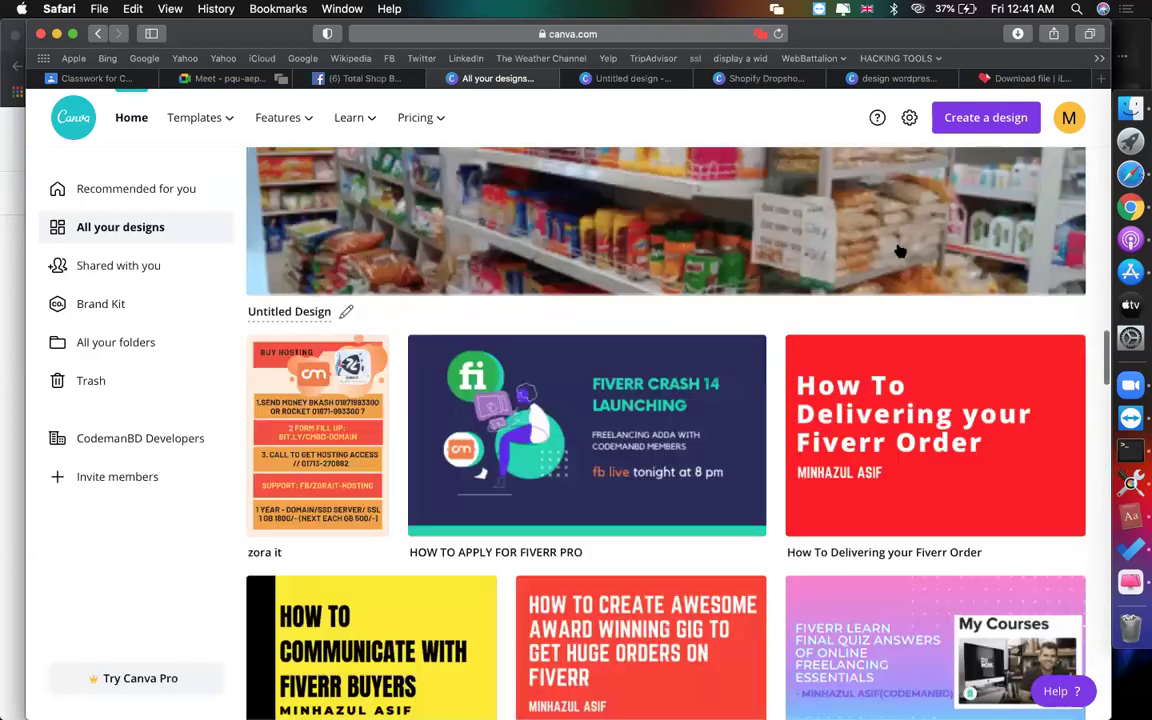
{"action": "scroll", "coordinate": [985, 130], "scroll_direction": "up", "scroll_amount": 4}
Create a new custom-size design of 3200 × 400 px
{"action": "left_click", "coordinate": [985, 117]}
{"action": "left_click", "coordinate": [805, 199]}
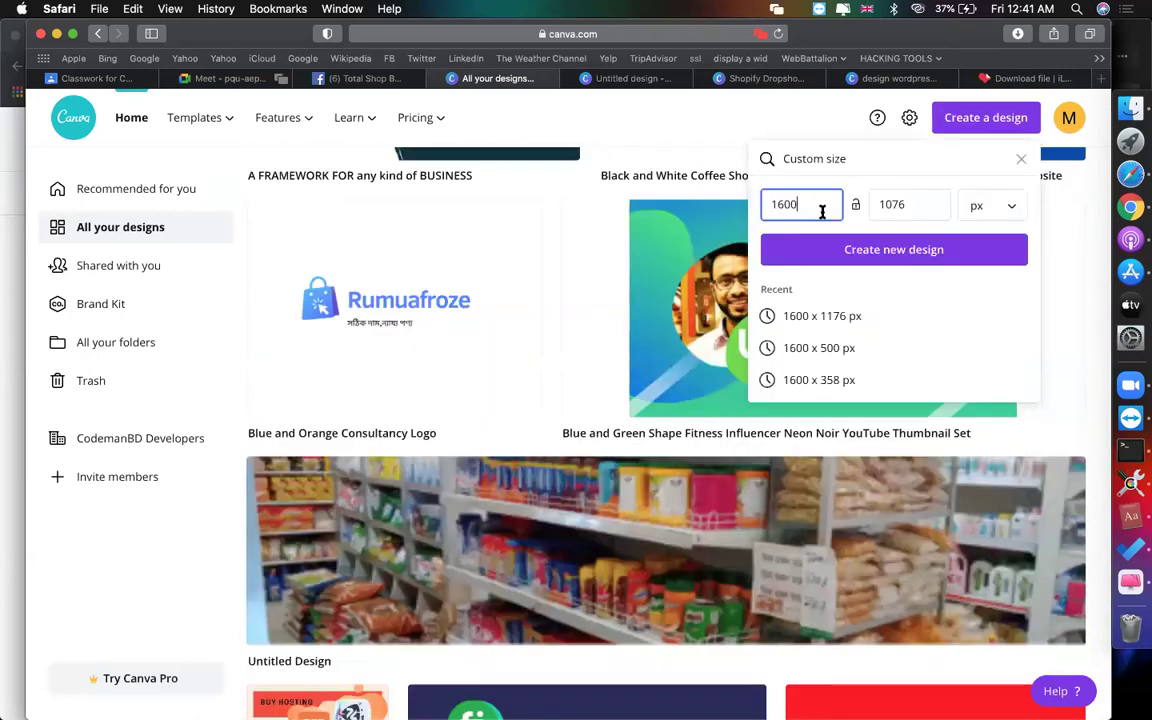
{"action": "double_click", "coordinate": [820, 204]}
{"action": "type", "text": "3200"}
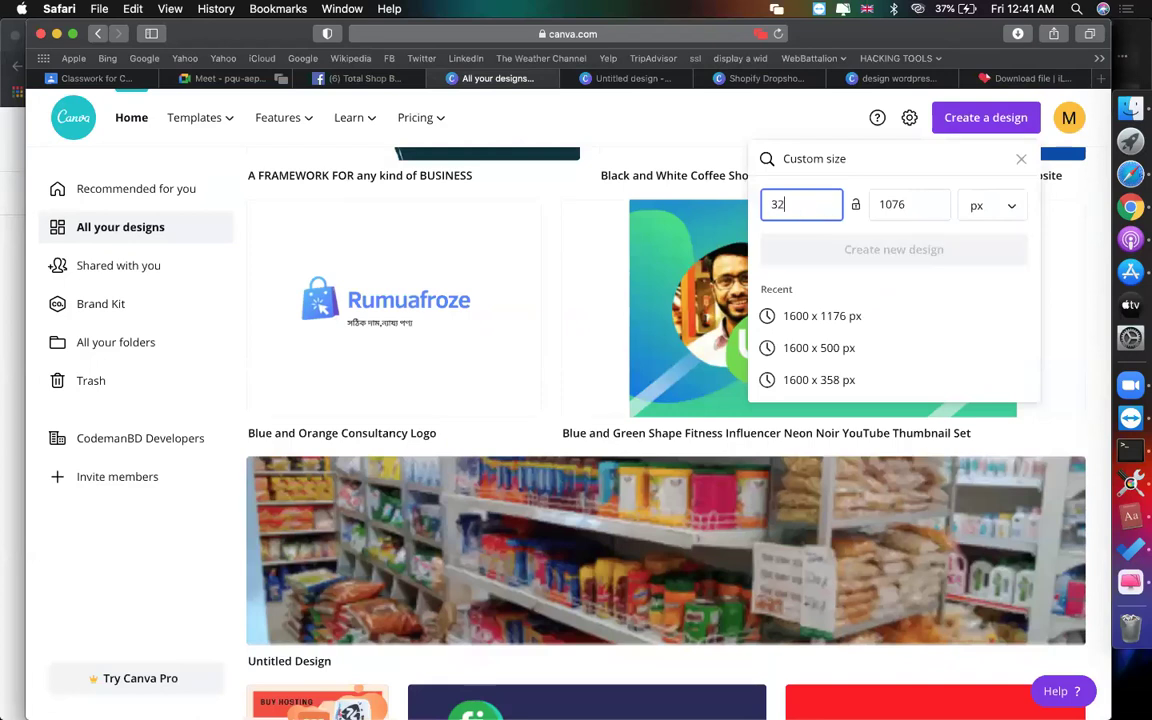
{"action": "double_click", "coordinate": [931, 203]}
{"action": "type", "text": "40"}
{"action": "key", "text": "Return"}
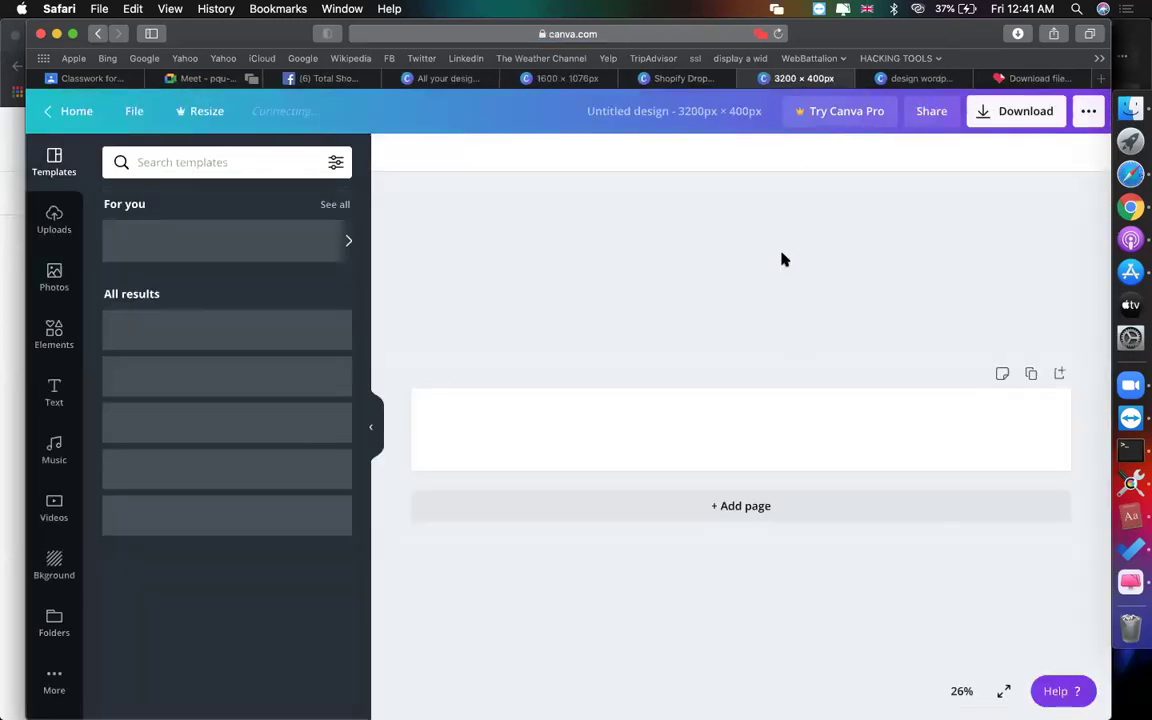
Close the 3200 × 400 px design and create a new custom-size design of 1600 × 500 px
{"action": "key", "text": "super+w"}
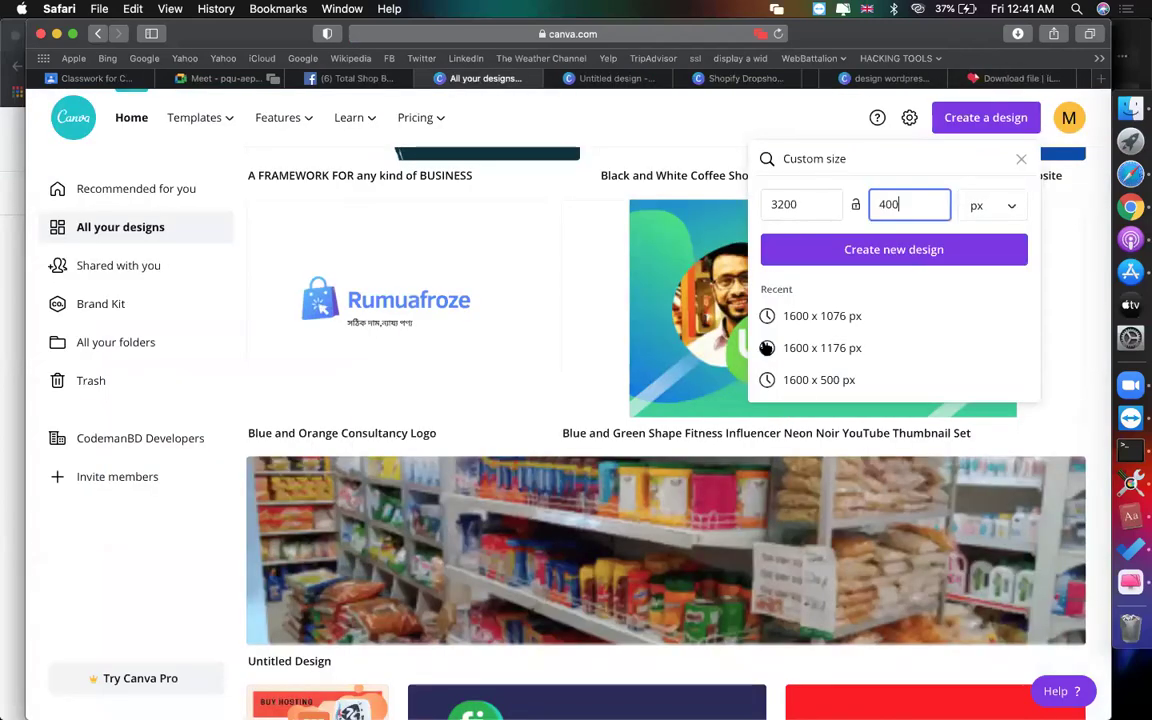
{"action": "double_click", "coordinate": [793, 205]}
{"action": "type", "text": "1600"}
{"action": "key", "text": "Tab"}
{"action": "type", "text": "500"}
{"action": "left_click", "coordinate": [800, 250]}
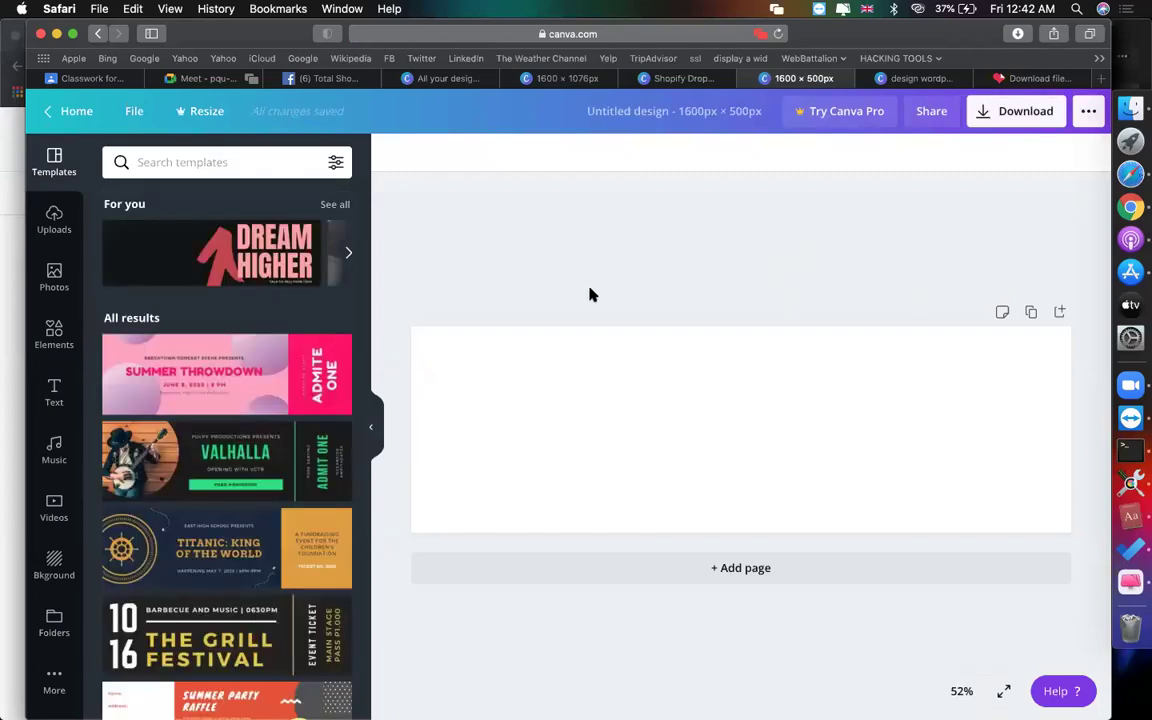
Apply the VALHALLA page of the Neon Green Man with Guitar Photo Concert Ticket template and replace its circular photo with the uploaded close-up portrait
{"action": "left_click", "coordinate": [248, 470]}
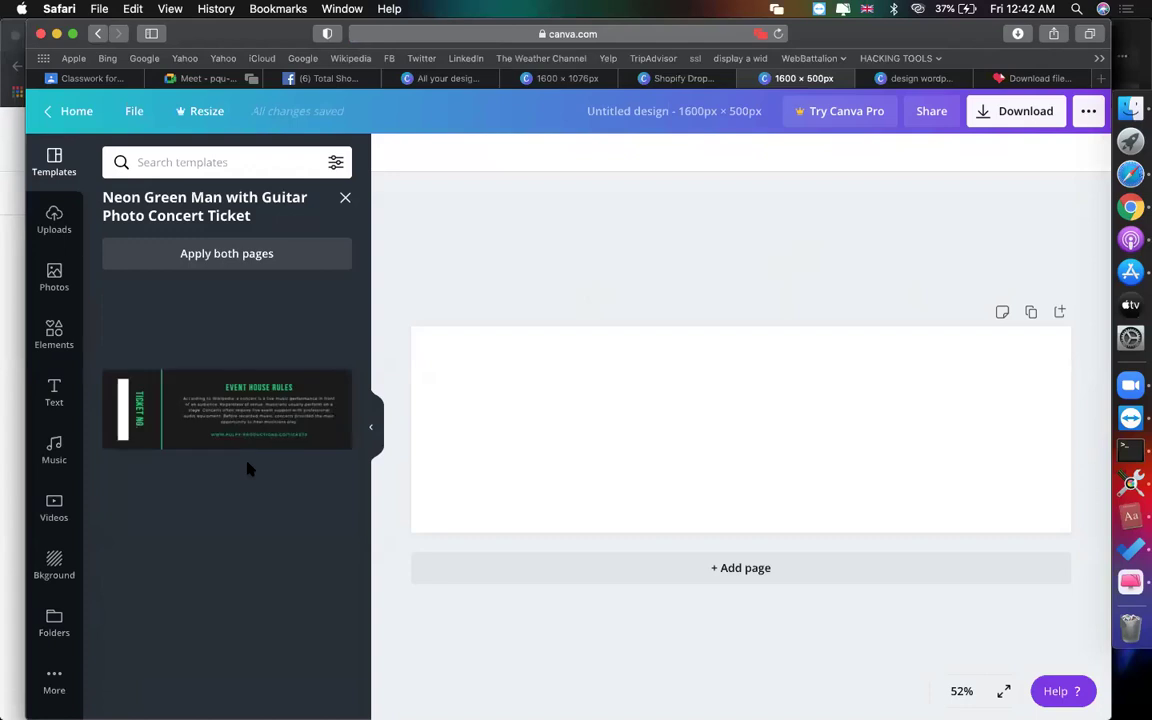
{"action": "left_click", "coordinate": [226, 328]}
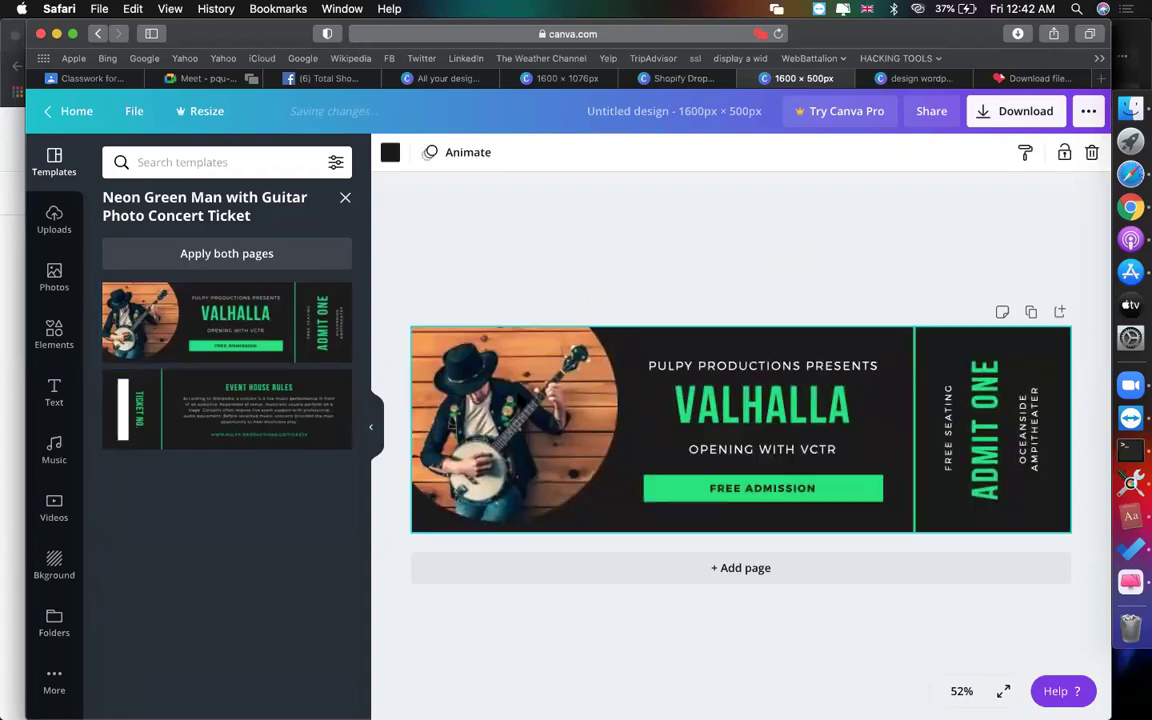
{"action": "left_click", "coordinate": [500, 420]}
{"action": "left_click", "coordinate": [62, 212]}
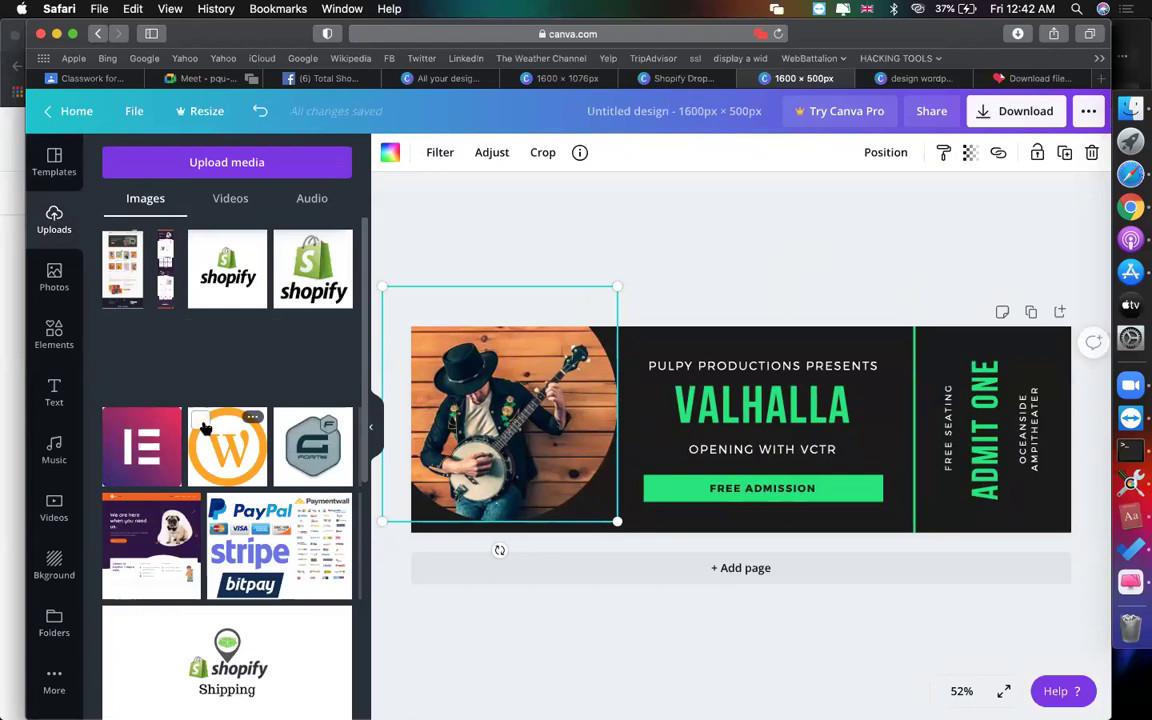
{"action": "scroll", "coordinate": [205, 428], "scroll_direction": "down", "scroll_amount": 10}
{"action": "scroll", "coordinate": [205, 428], "scroll_direction": "down", "scroll_amount": 1}
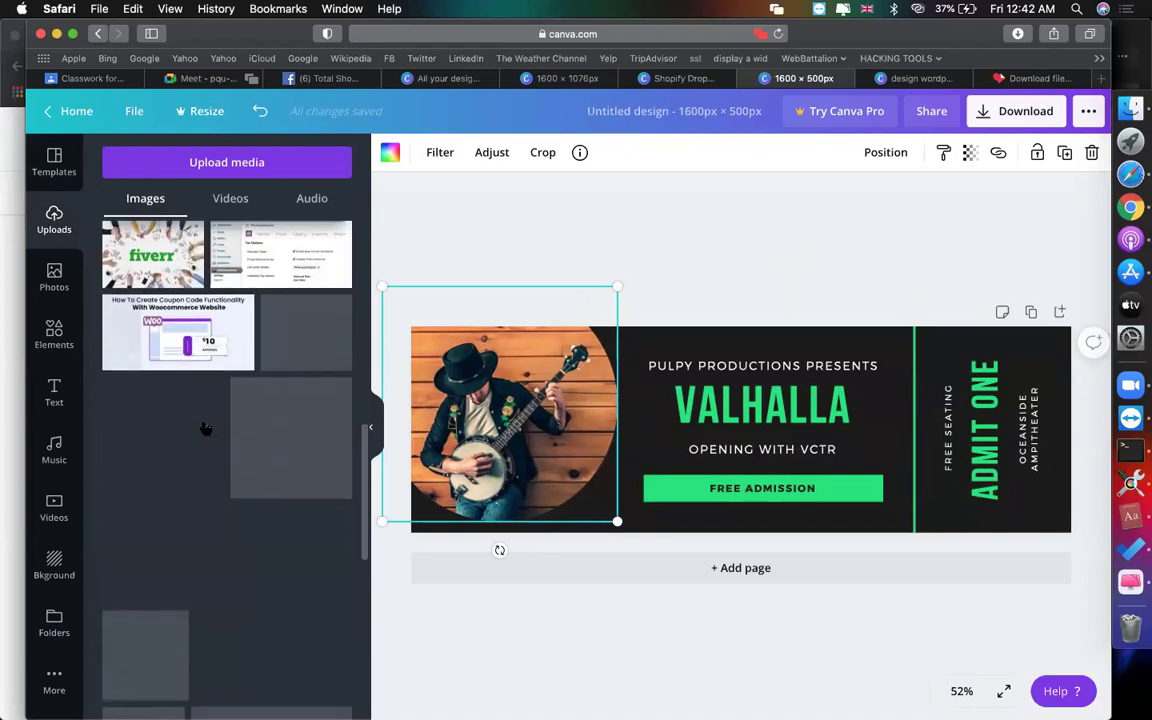
{"action": "scroll", "coordinate": [205, 428], "scroll_direction": "down", "scroll_amount": 4}
{"action": "scroll", "coordinate": [205, 428], "scroll_direction": "down", "scroll_amount": 2}
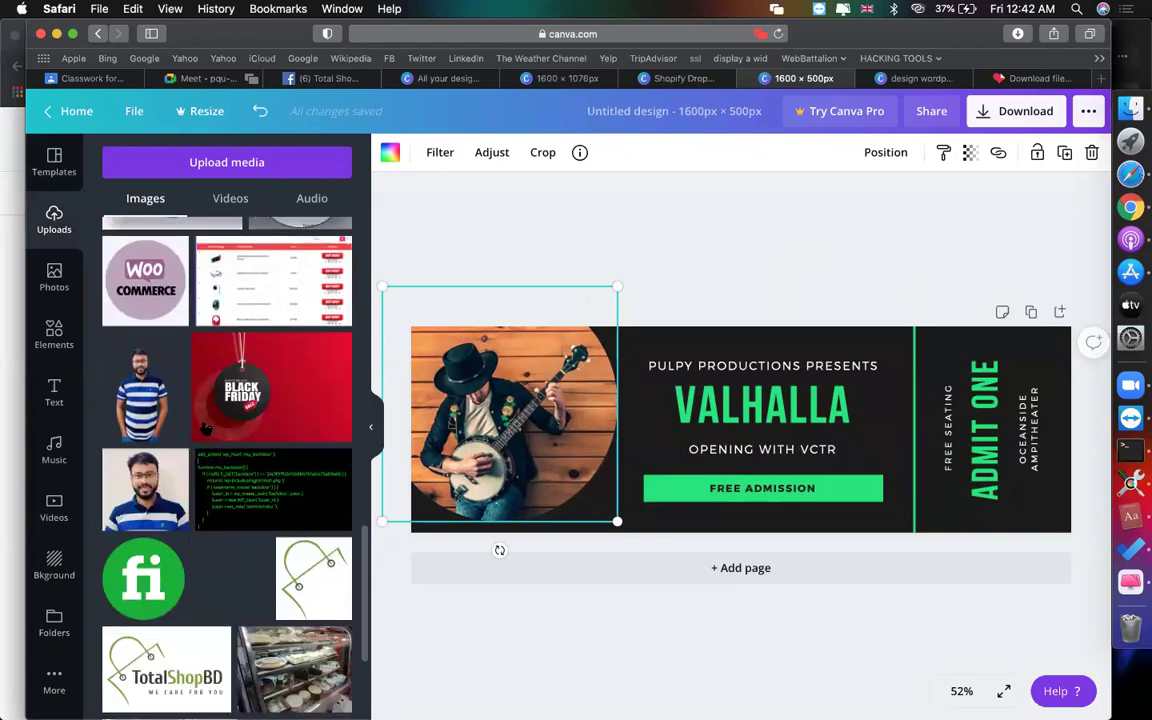
{"action": "left_click", "coordinate": [145, 490]}
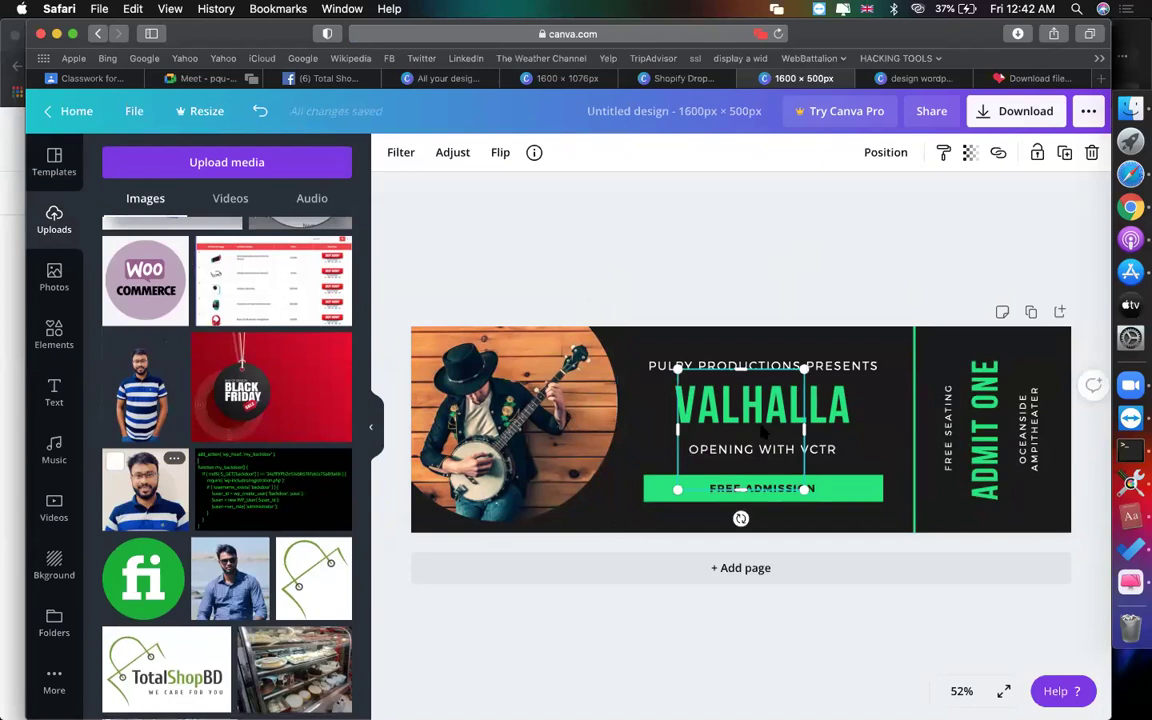
{"action": "left_click_drag", "start_coordinate": [593, 425], "coordinate": [512, 363]}
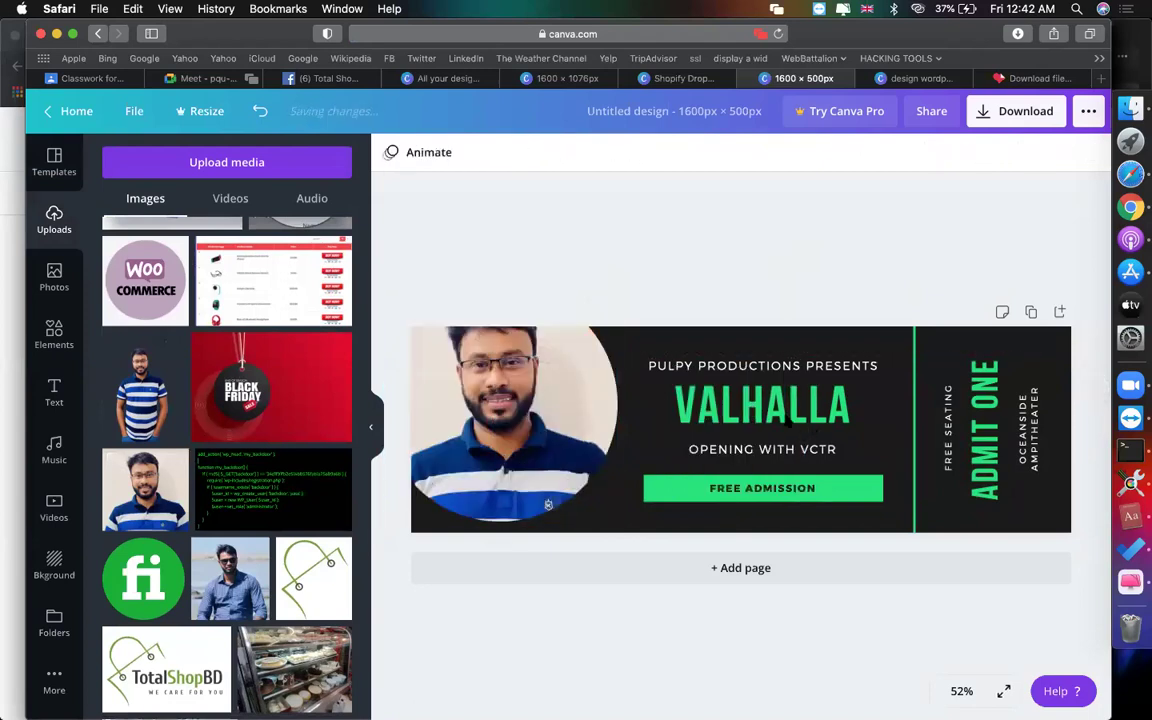
Remove the PULPY PRODUCTIONS PRESENTS, OPENING WITH VCTR and FREE ADMISSION texts, and move VALHALLA up with the green bar directly beneath it
{"action": "left_click", "coordinate": [757, 405]}
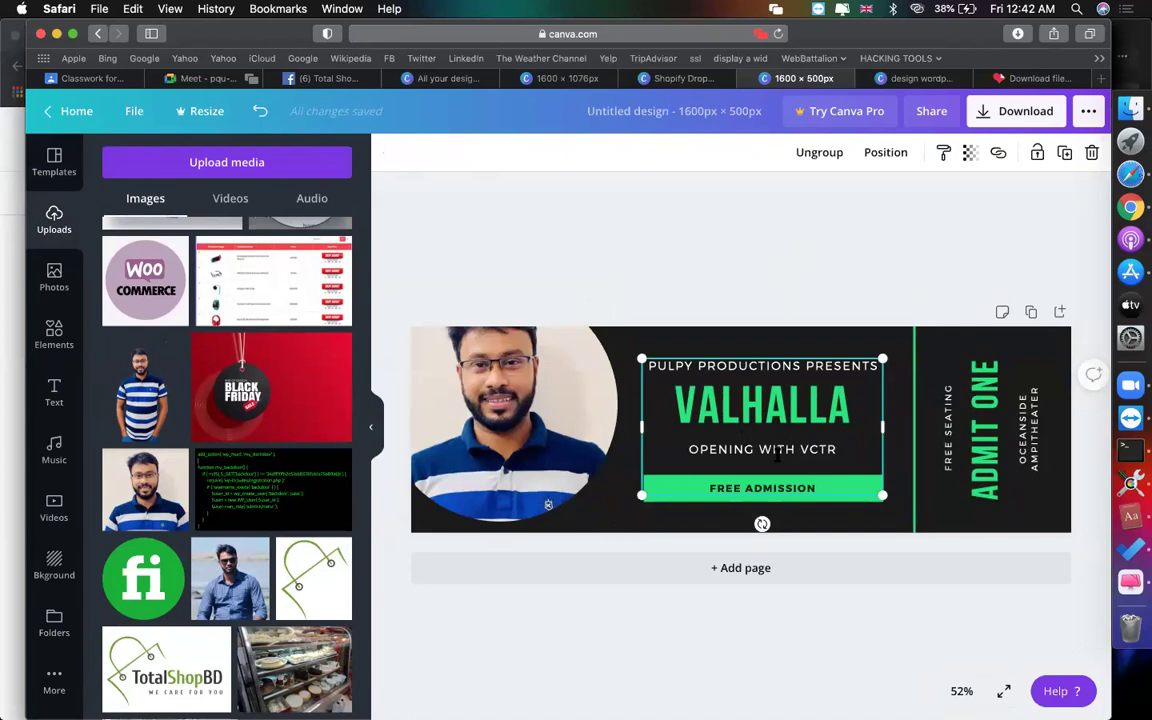
{"action": "left_click", "coordinate": [622, 545]}
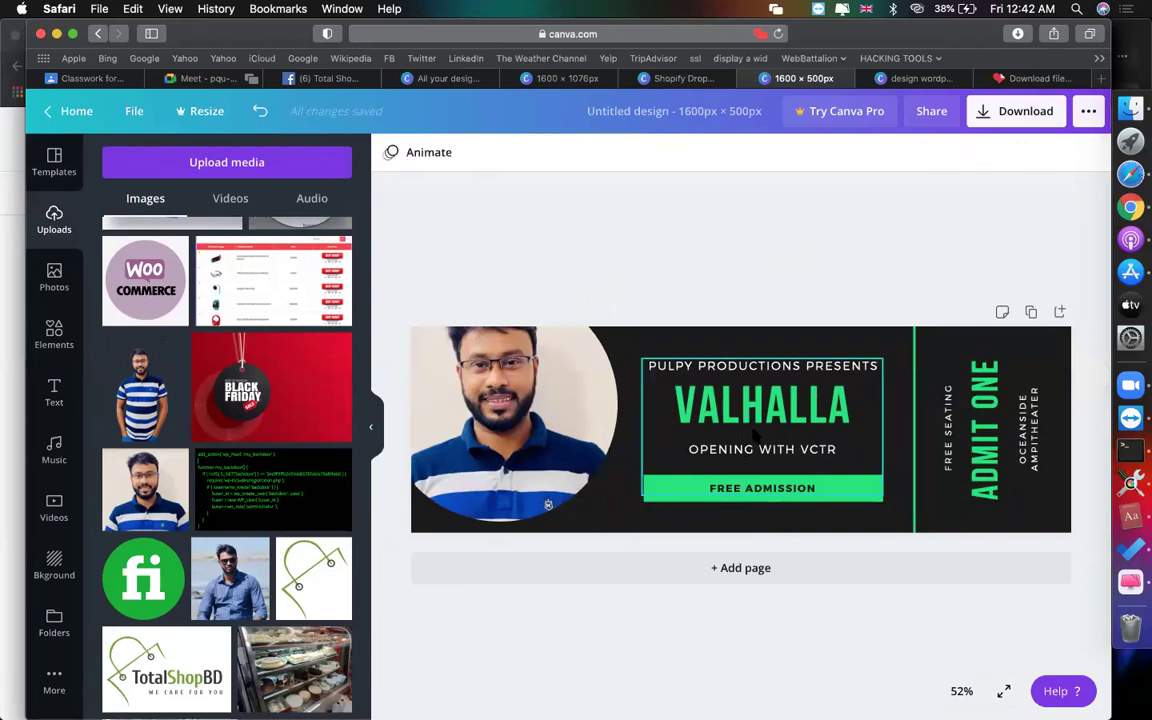
{"action": "left_click", "coordinate": [746, 424]}
{"action": "left_click_drag", "start_coordinate": [745, 424], "coordinate": [736, 390]}
{"action": "key", "text": "Delete"}
{"action": "left_click", "coordinate": [711, 414]}
{"action": "left_click_drag", "start_coordinate": [743, 488], "coordinate": [747, 417]}
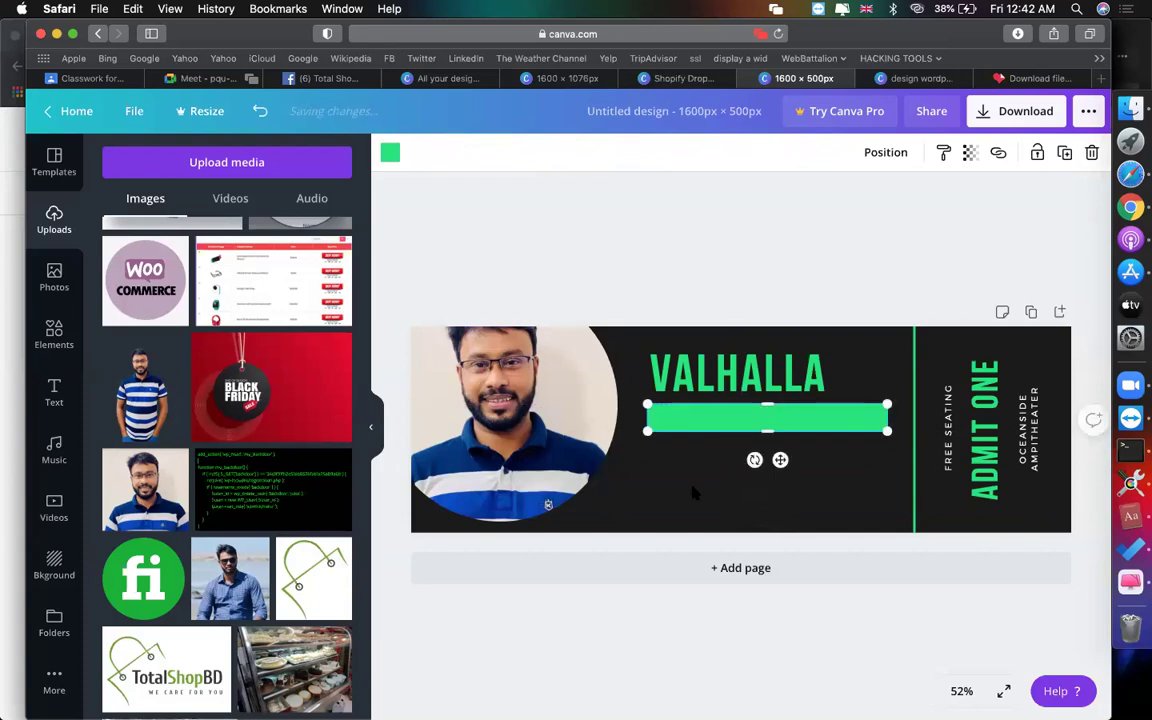
{"action": "left_click", "coordinate": [621, 432]}
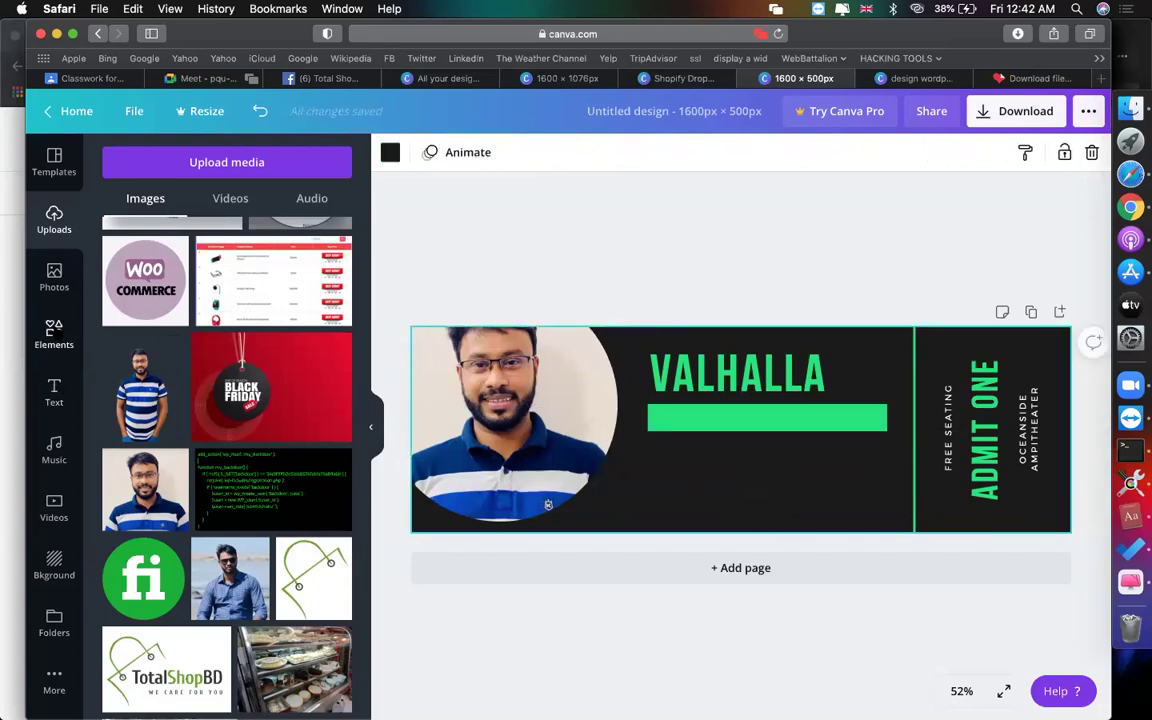
Add a circular frame, shrink it and place it below the green bar, beside the lower edge of the portrait
{"action": "left_click", "coordinate": [54, 333]}
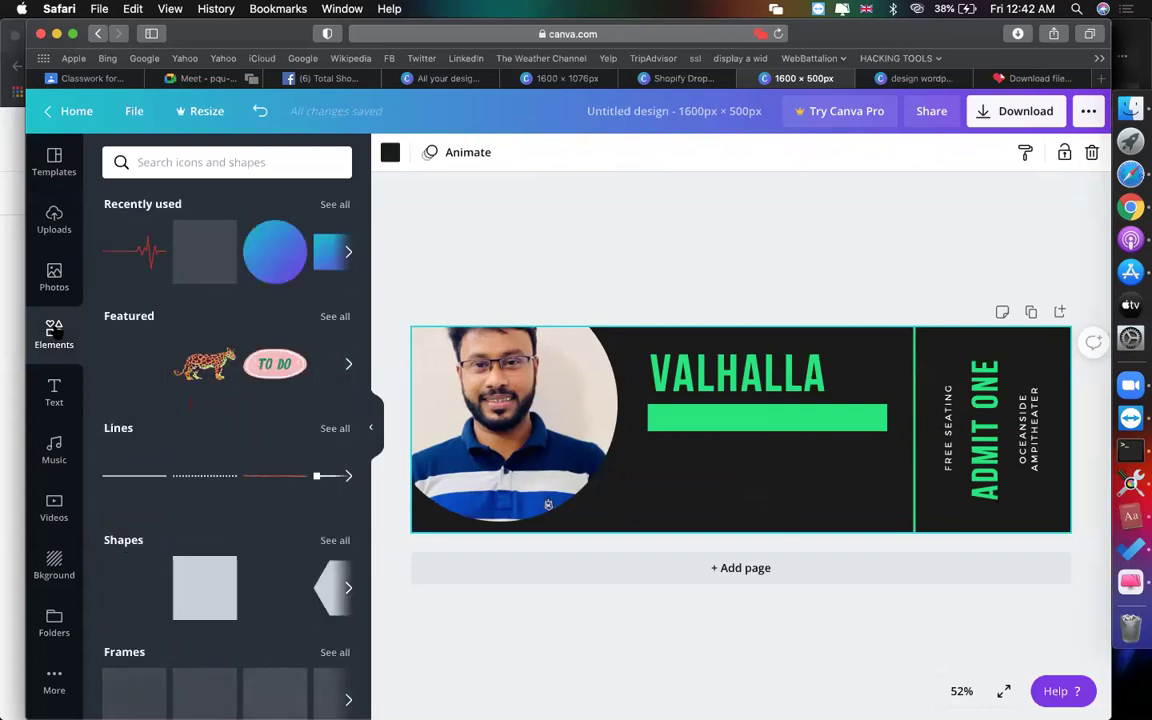
{"action": "scroll", "coordinate": [244, 342], "scroll_direction": "down", "scroll_amount": 4}
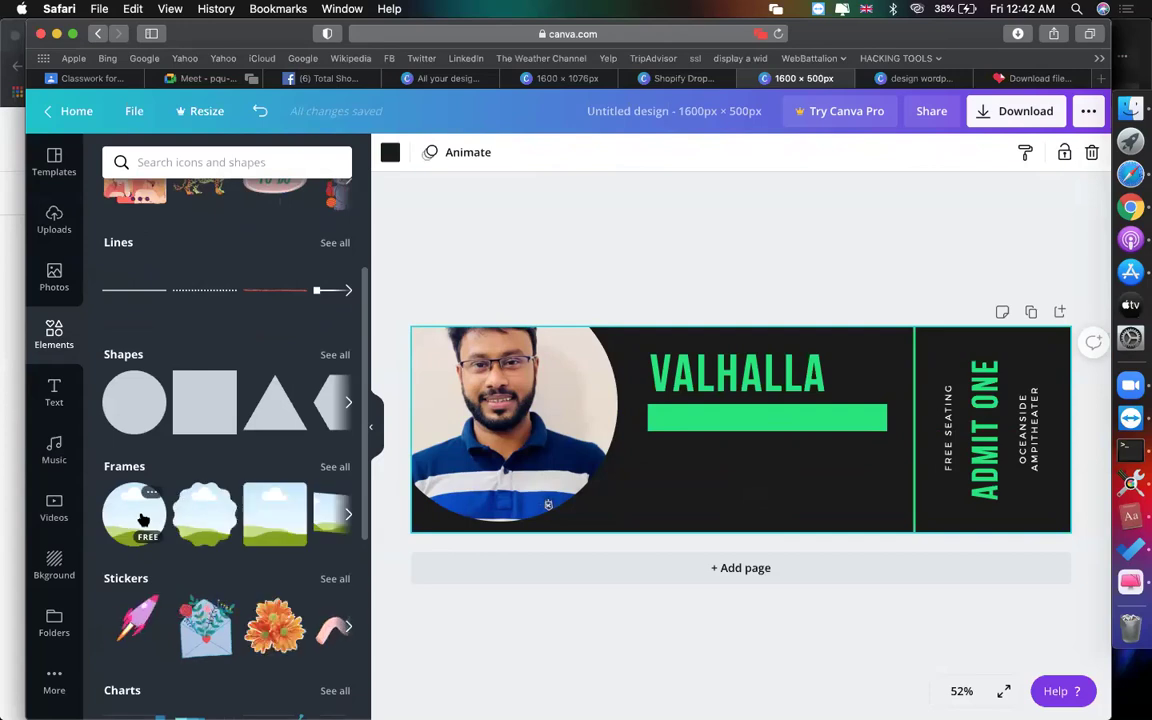
{"action": "left_click", "coordinate": [145, 514]}
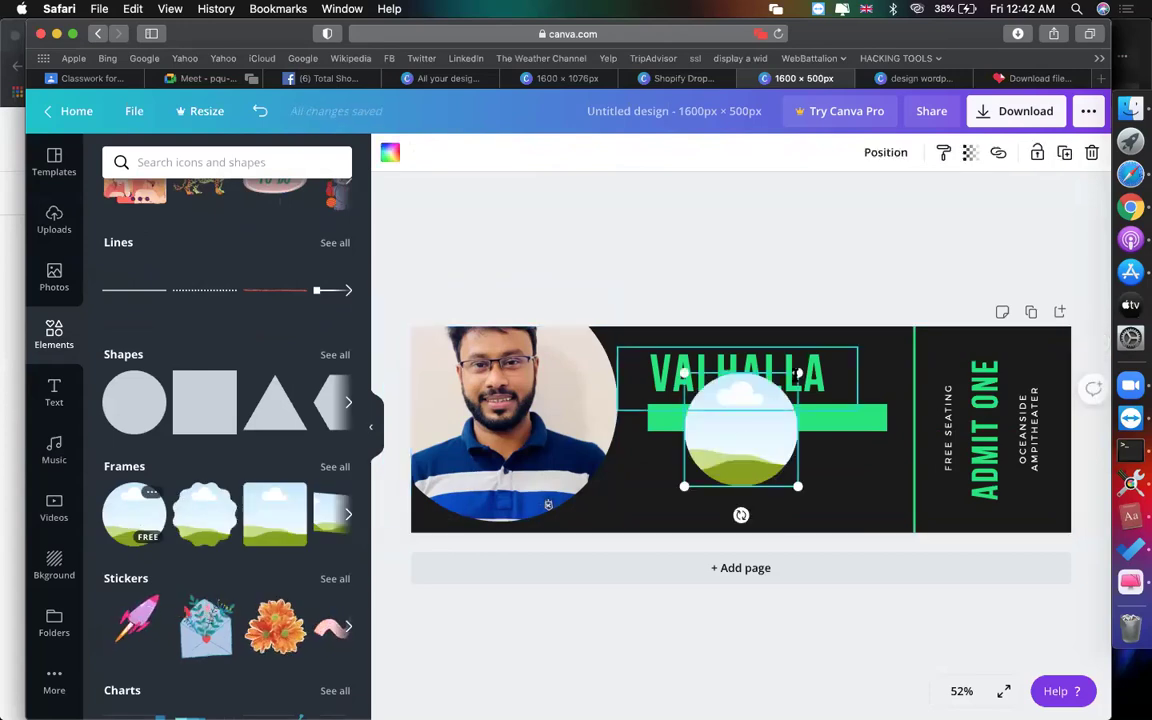
{"action": "left_click_drag", "start_coordinate": [797, 373], "coordinate": [753, 421]}
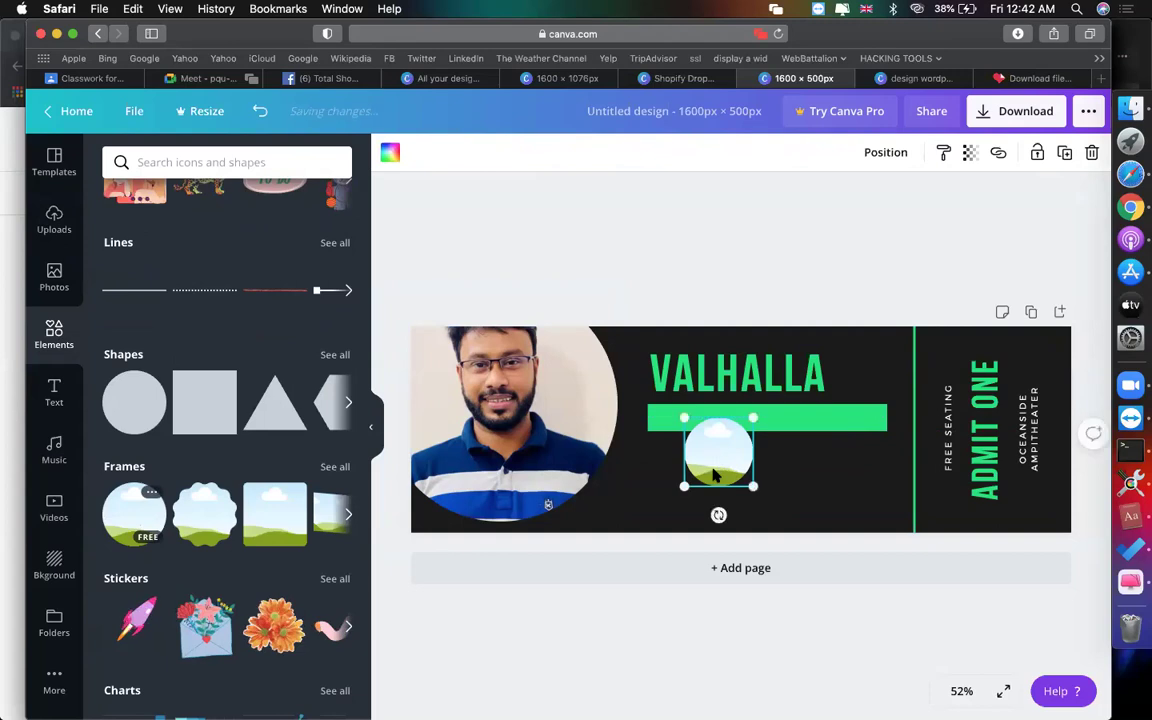
{"action": "left_click_drag", "start_coordinate": [683, 464], "coordinate": [619, 496]}
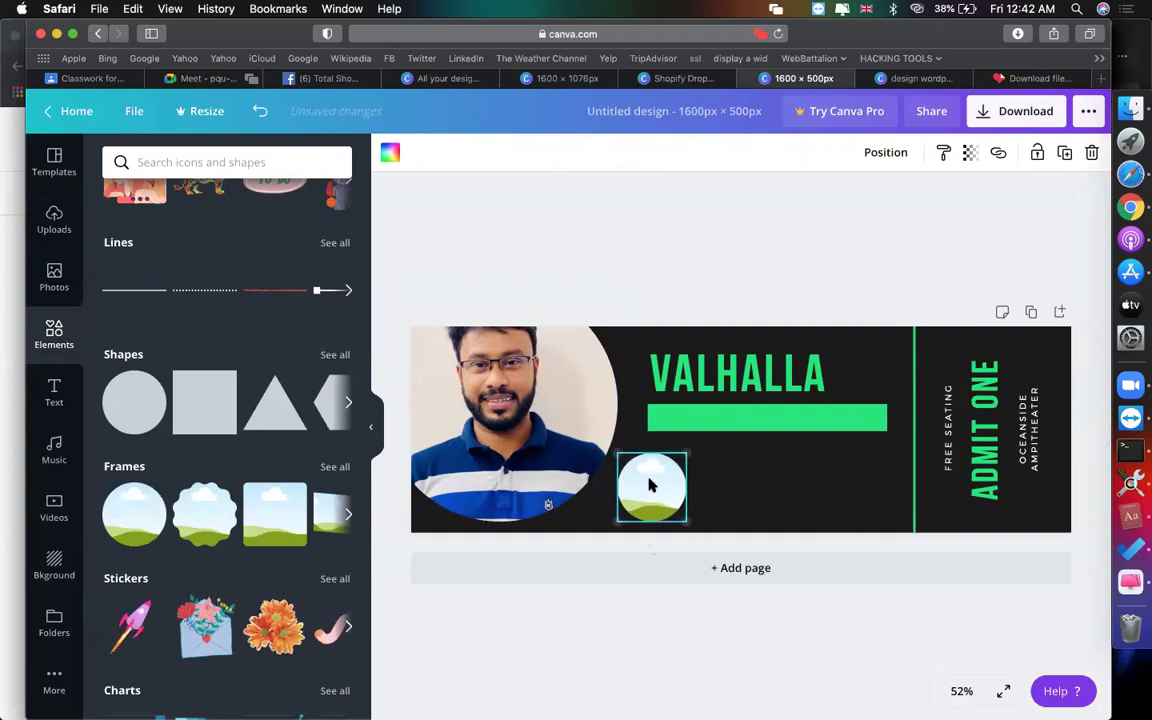
Fill the small circular frame with the uploaded WooCommerce logo
{"action": "scroll", "coordinate": [100, 358], "scroll_direction": "up", "scroll_amount": 4}
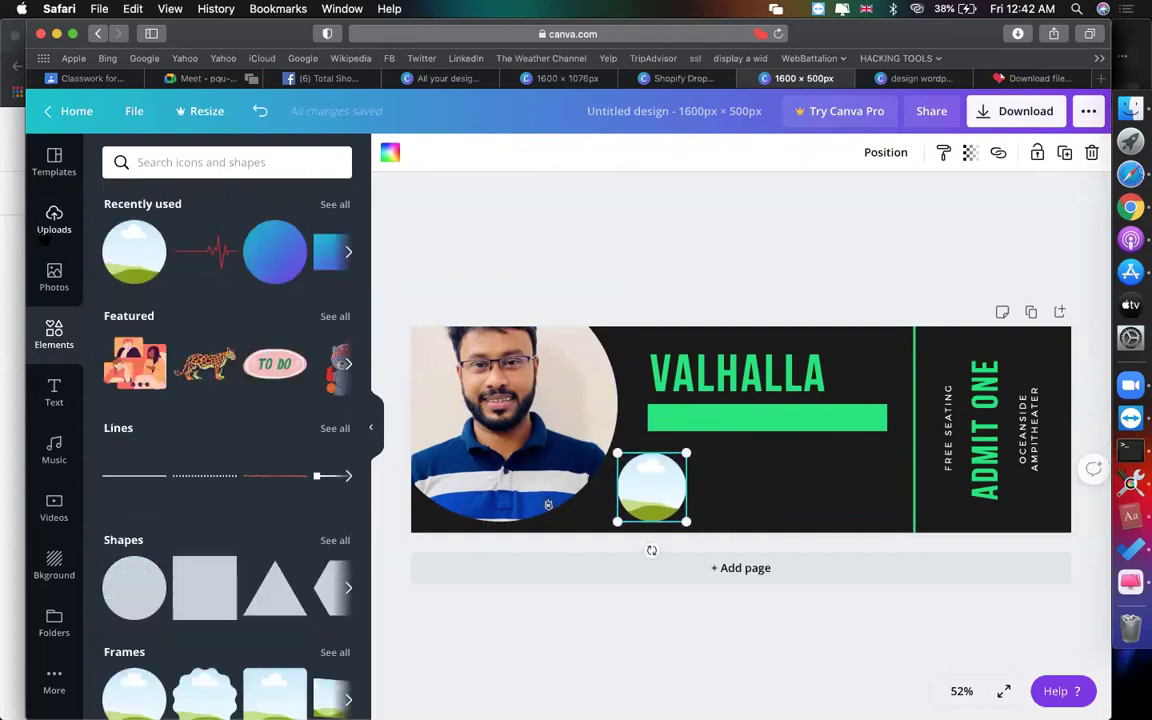
{"action": "left_click", "coordinate": [44, 238]}
{"action": "left_click_drag", "start_coordinate": [145, 280], "coordinate": [652, 487]}
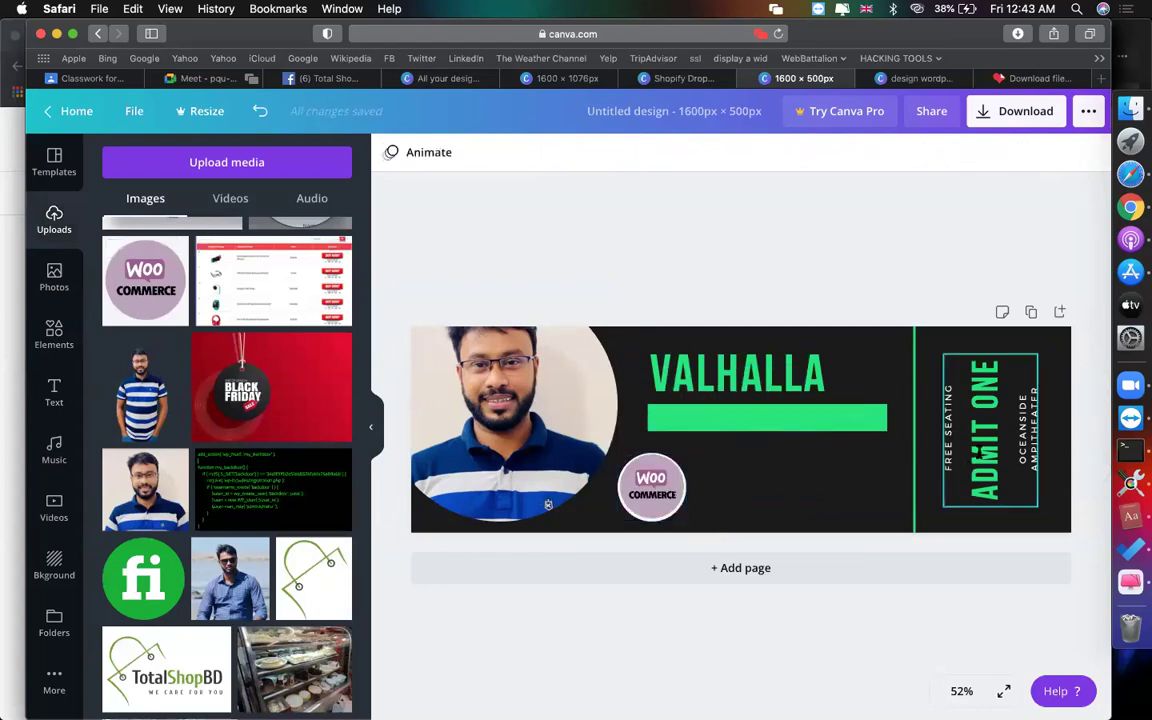
Replace the vertical ADMIT ONE text on the ticket stub with "80 JOBS"
{"action": "left_click", "coordinate": [983, 440]}
{"action": "left_click", "coordinate": [983, 440]}
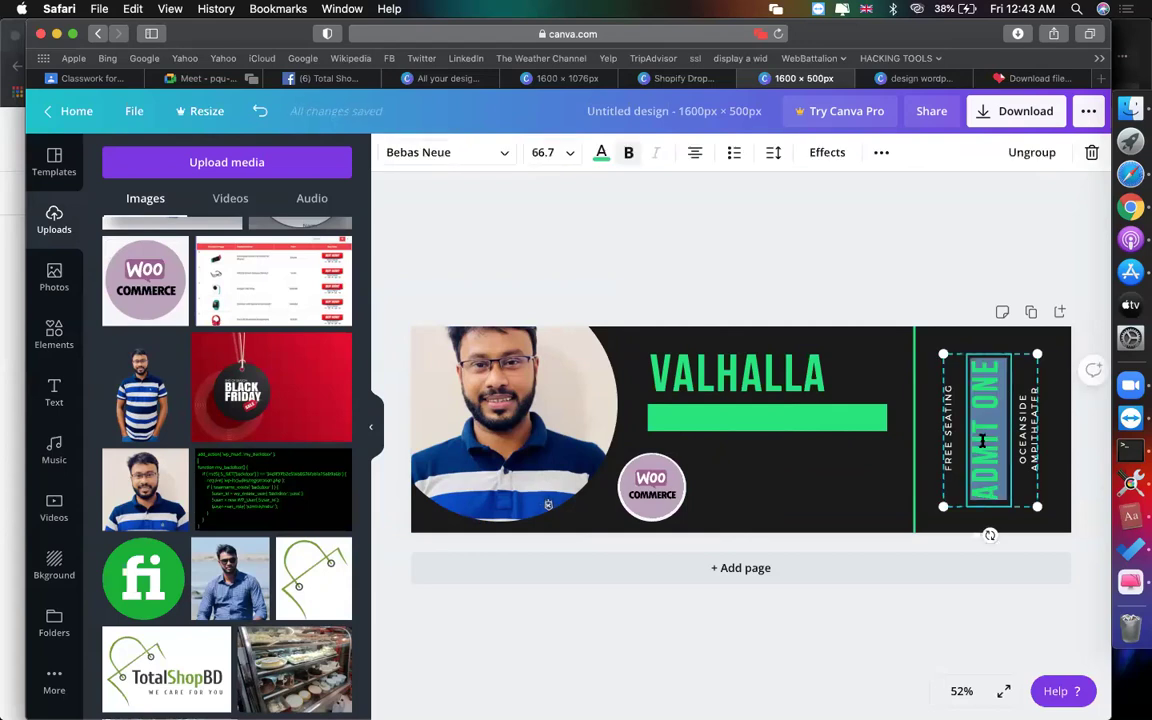
{"action": "type", "text": "80"}
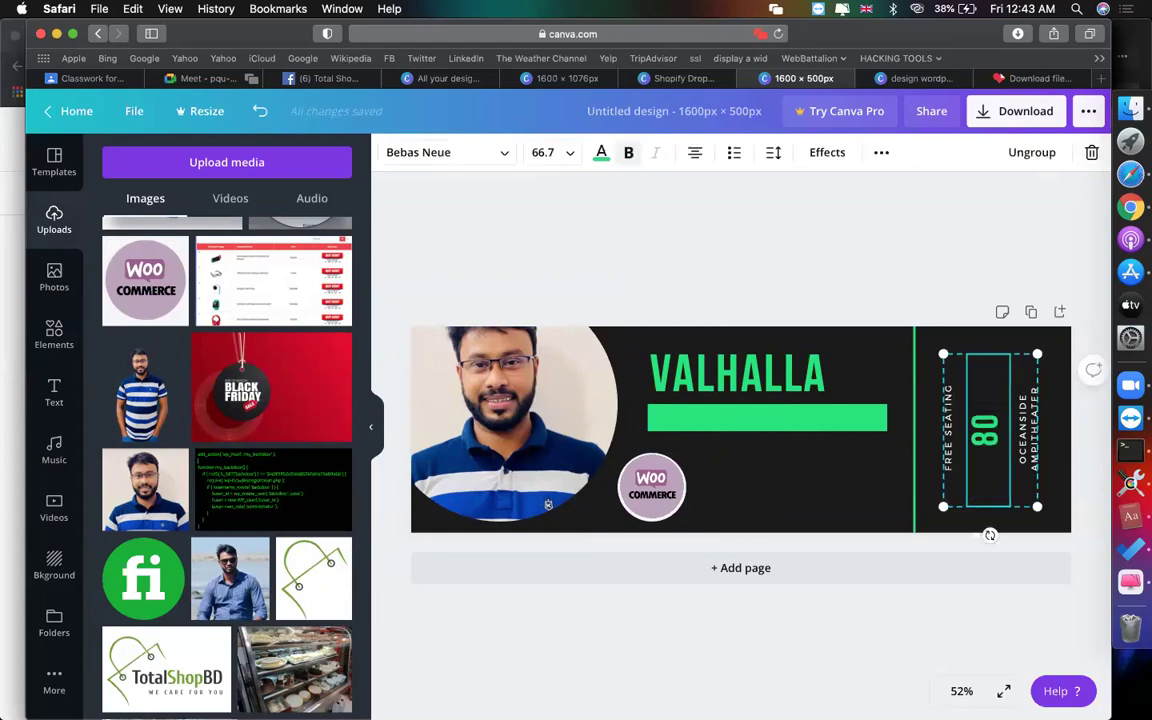
{"action": "type", "text": " JOBS"}
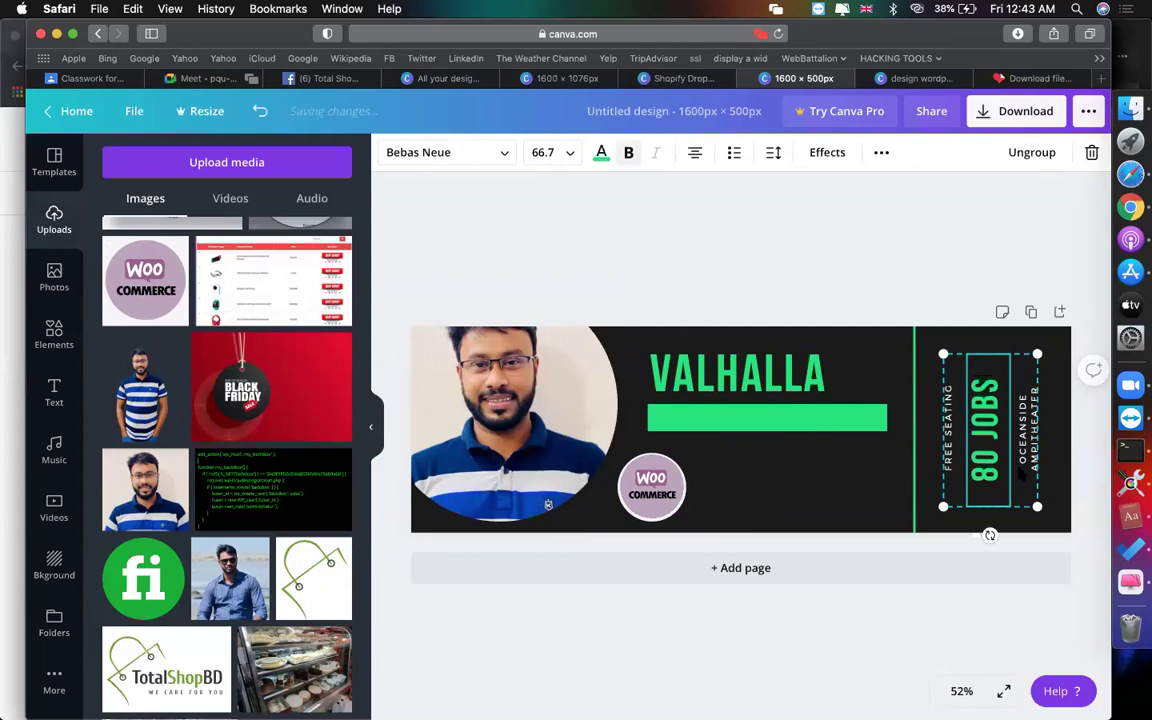
Delete the vertical OCEANSIDE AMPITHEATER and FREE SEATING texts on either side of 80 JOBS
{"action": "left_click", "coordinate": [1027, 430]}
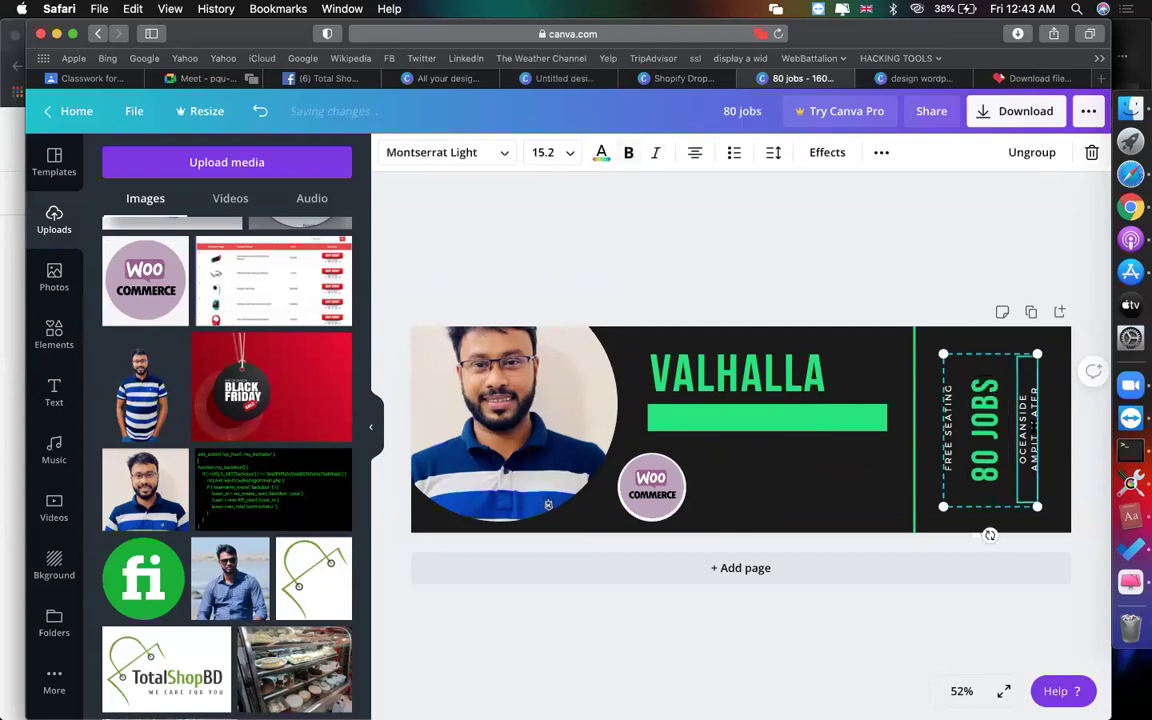
{"action": "key", "text": "Delete"}
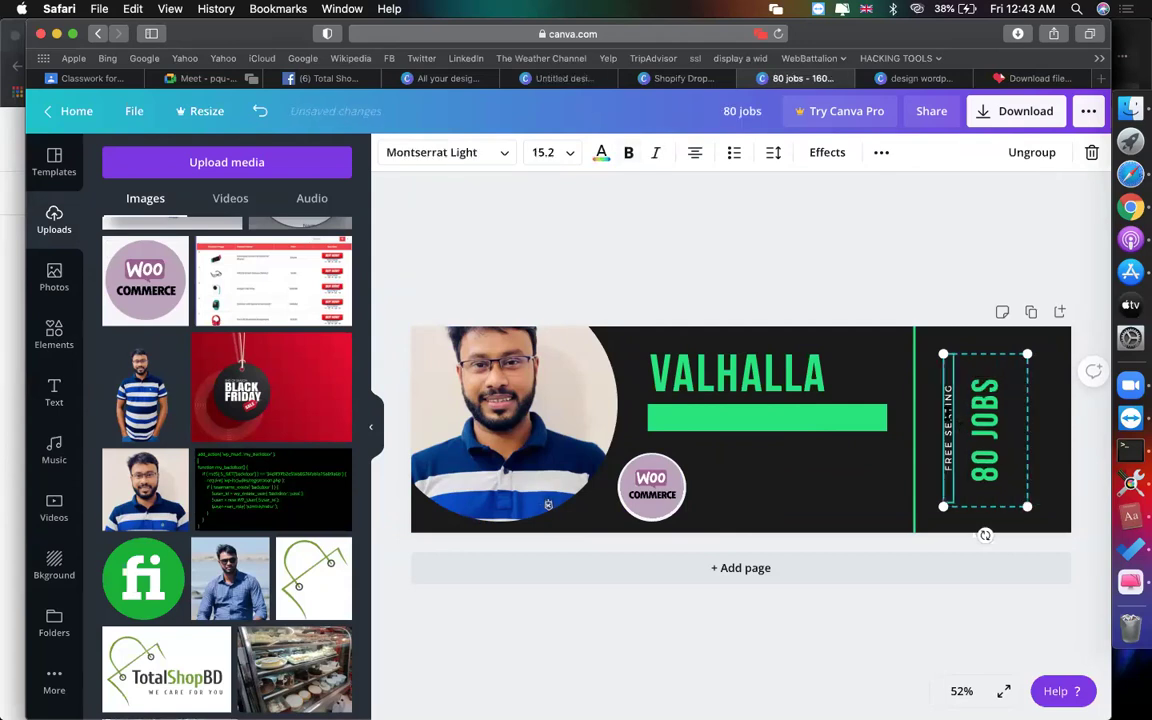
{"action": "left_click", "coordinate": [948, 410]}
{"action": "key", "text": "Delete"}
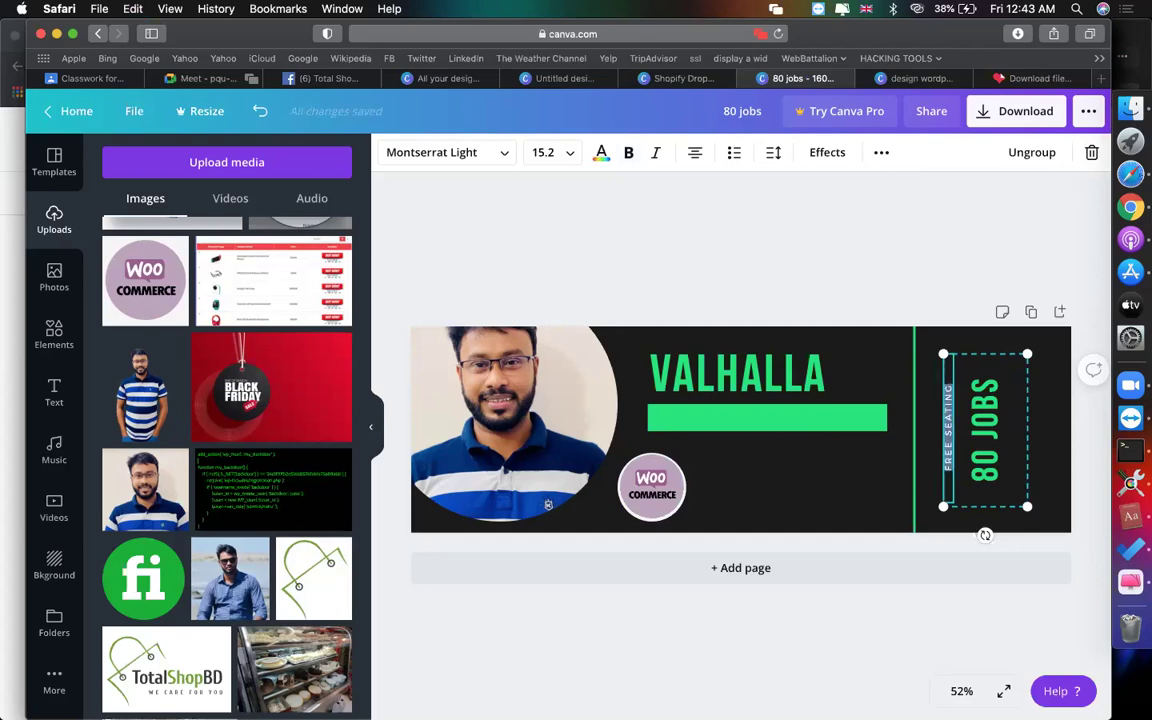
{"action": "left_click", "coordinate": [730, 250]}
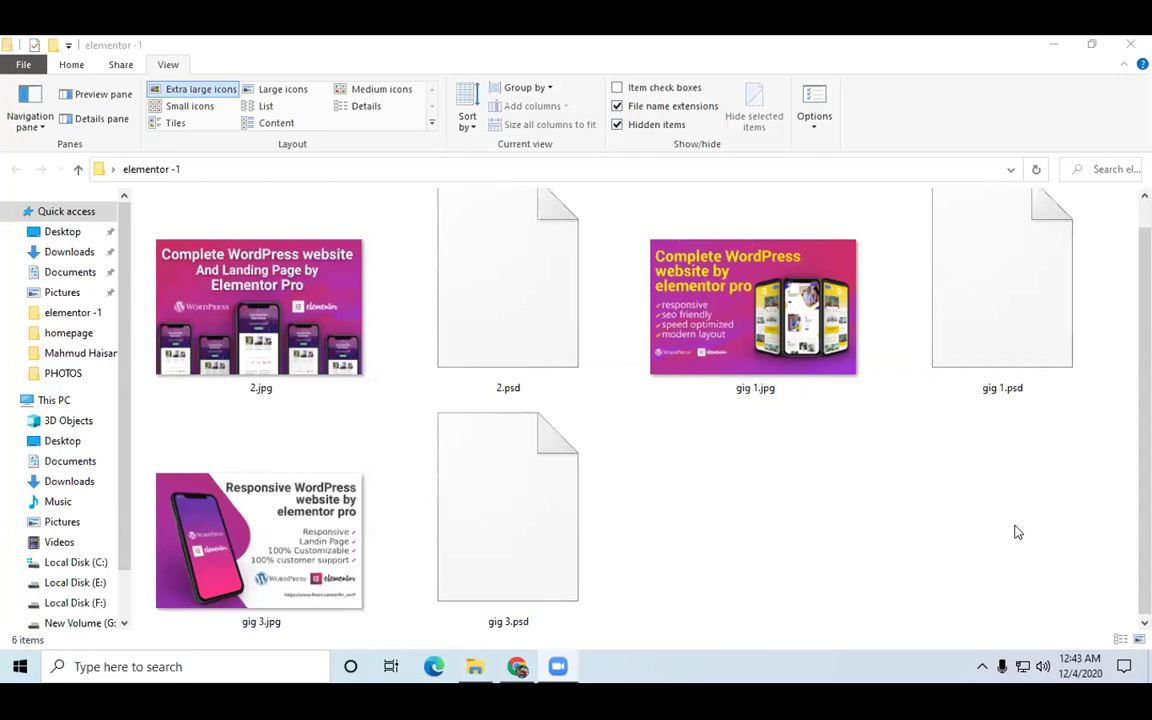
View gig 3.jpg from the "elementor -1" folder at full size and close the viewer
{"action": "left_click", "coordinate": [271, 543]}
{"action": "double_click", "coordinate": [271, 543]}
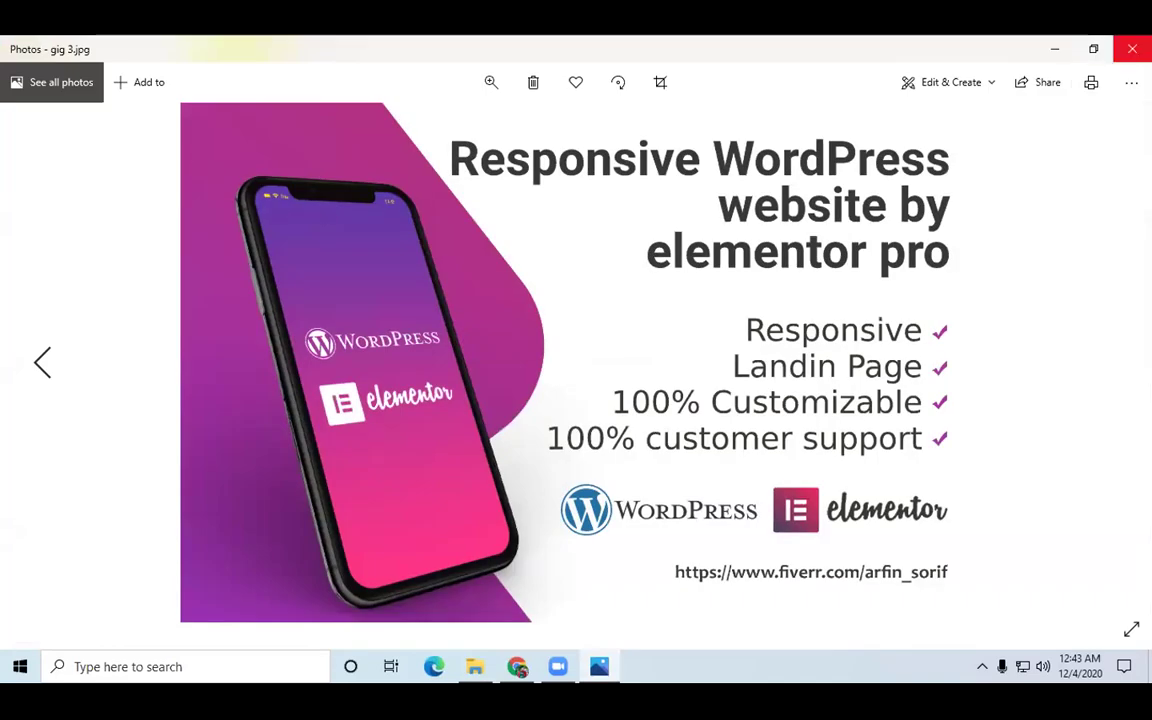
{"action": "left_click", "coordinate": [1132, 48]}
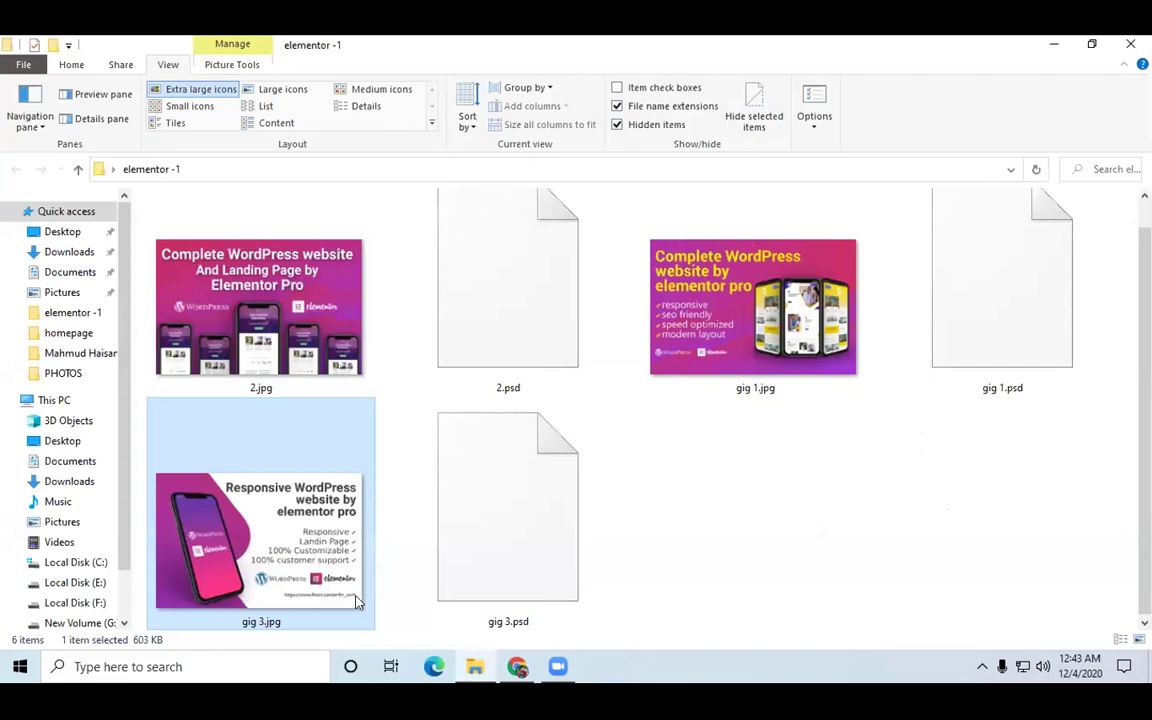
{"action": "right_click", "coordinate": [245, 495]}
{"action": "left_click", "coordinate": [291, 611]}
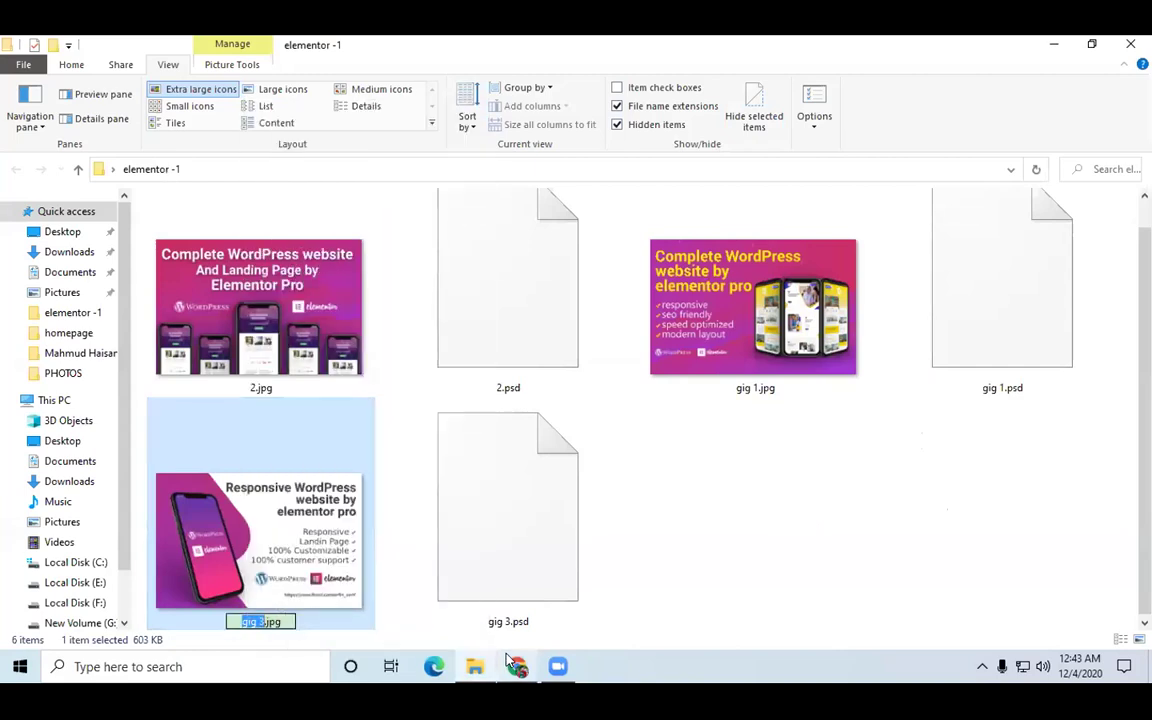
{"action": "key", "text": "Escape"}
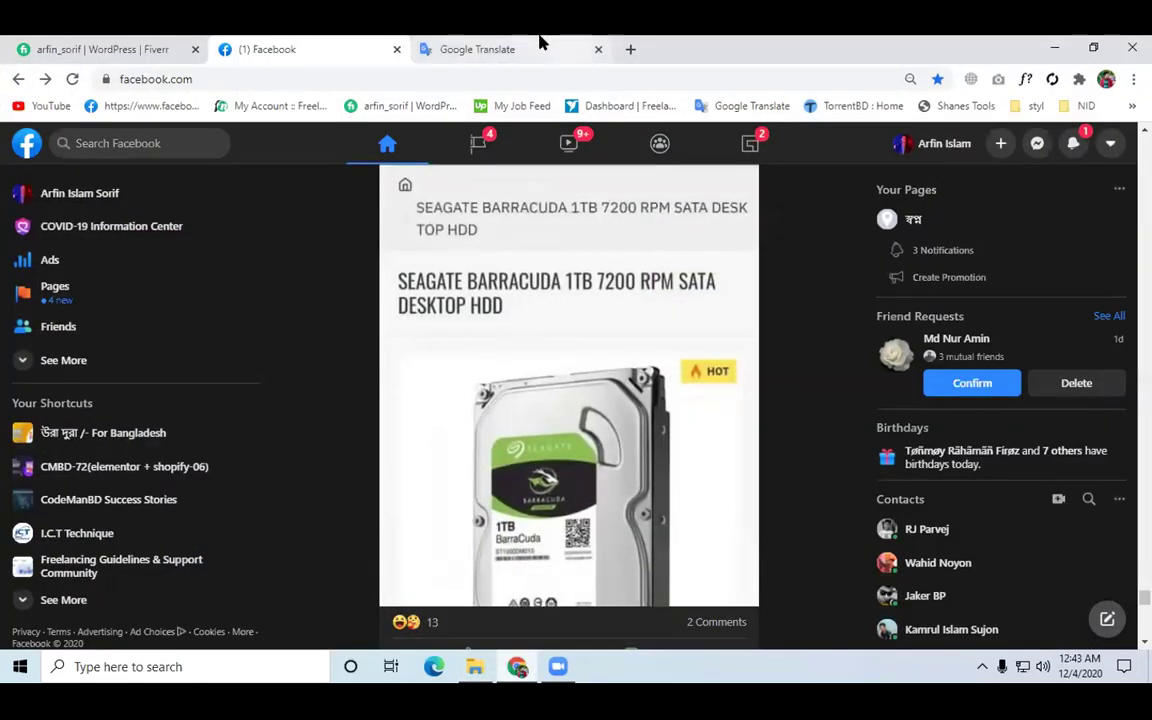
Open the (CMBD)GIG-1 document from Google Drive, copy "I Will create Responsive WordPress website by elementor pro" and return to the "elementor -1" folder
{"action": "left_click", "coordinate": [630, 49]}
{"action": "type", "text": "d"}
{"action": "key", "text": "Return"}
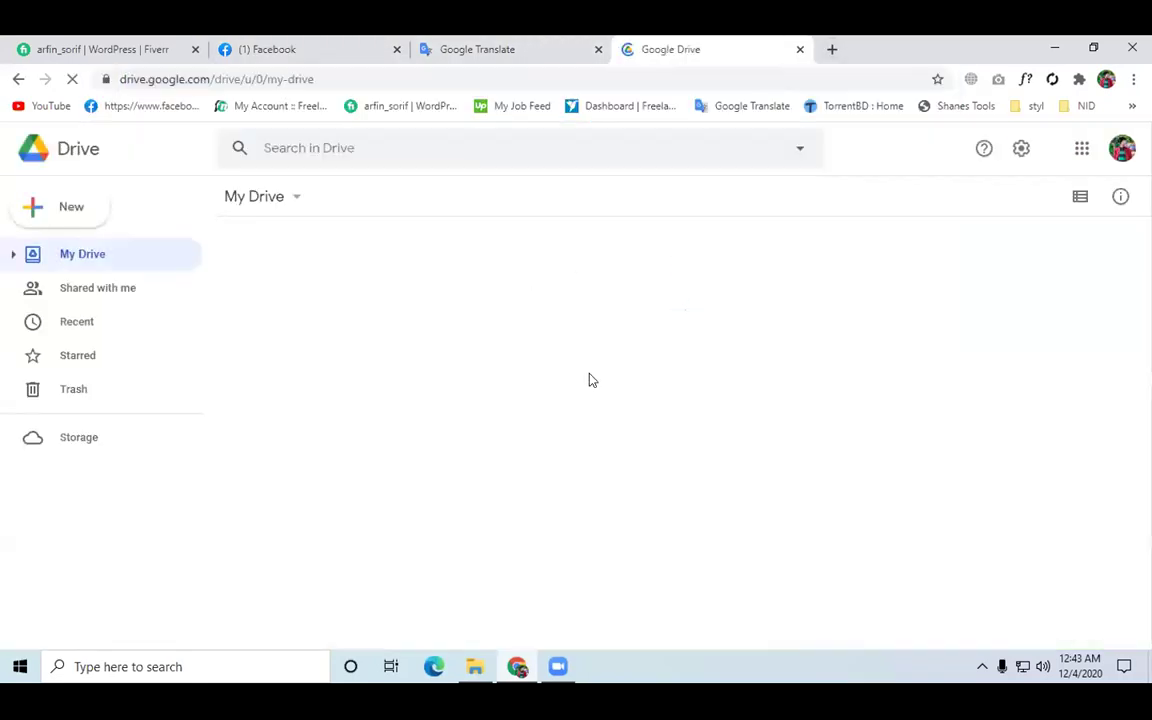
{"action": "double_click", "coordinate": [296, 380]}
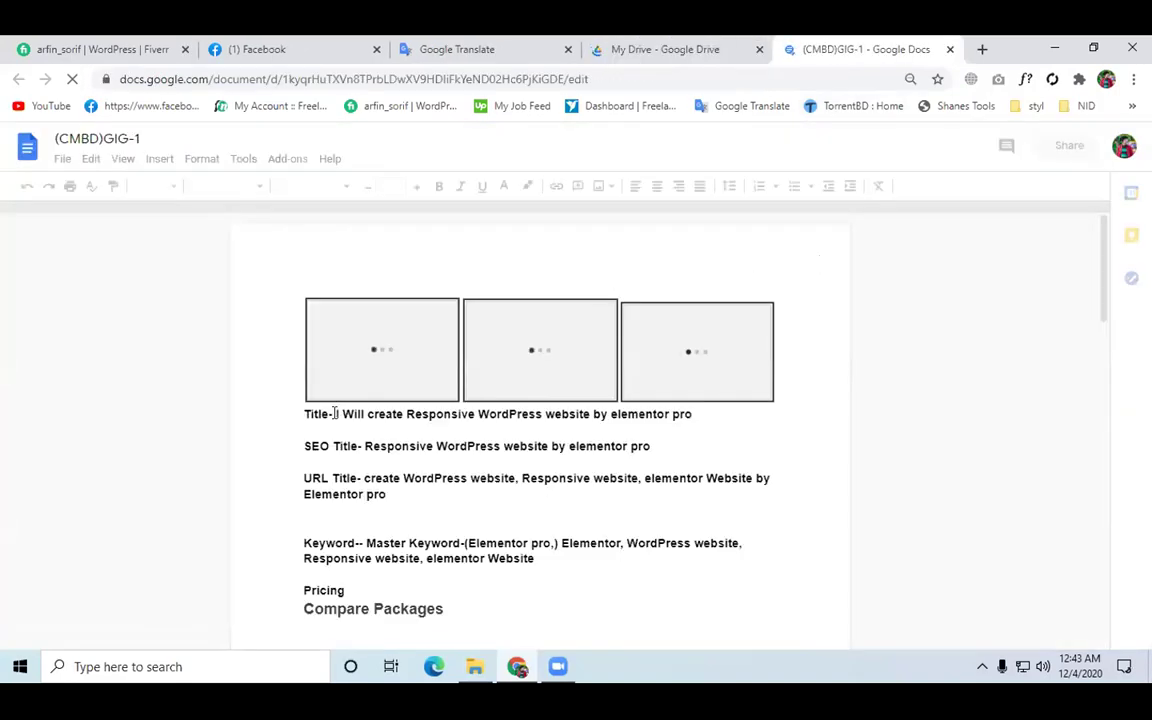
{"action": "left_click_drag", "start_coordinate": [617, 415], "coordinate": [690, 415]}
{"action": "key", "text": "ctrl+c"}
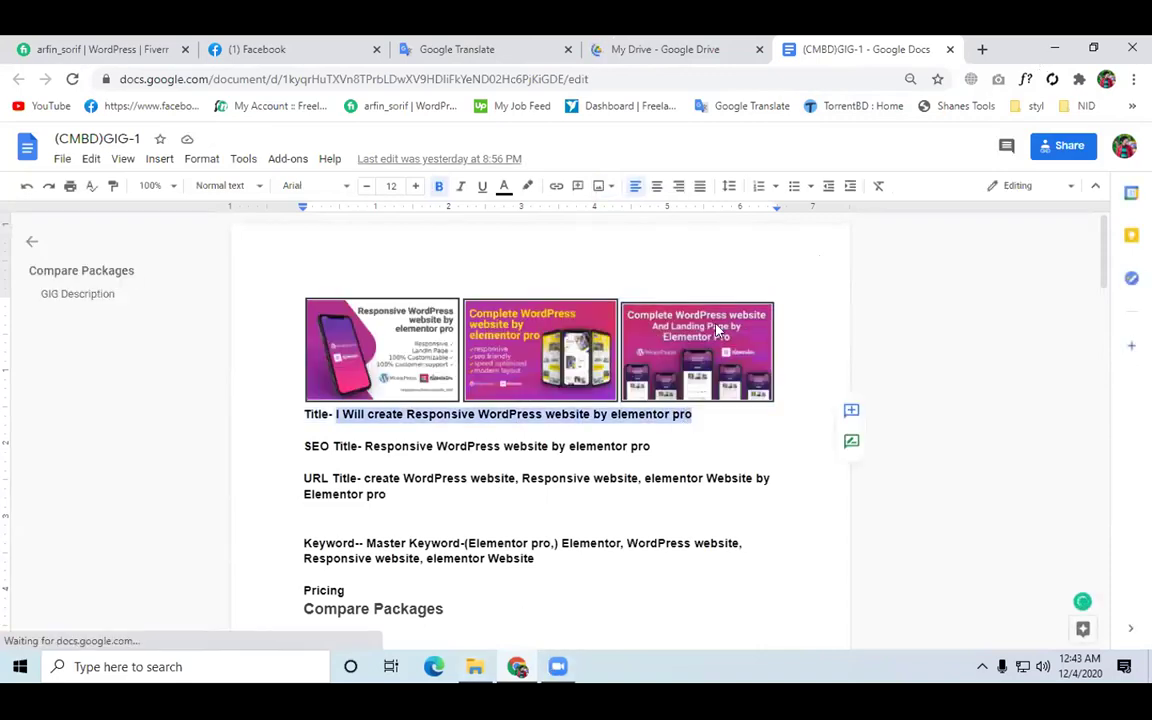
{"action": "key", "text": "alt+Tab"}
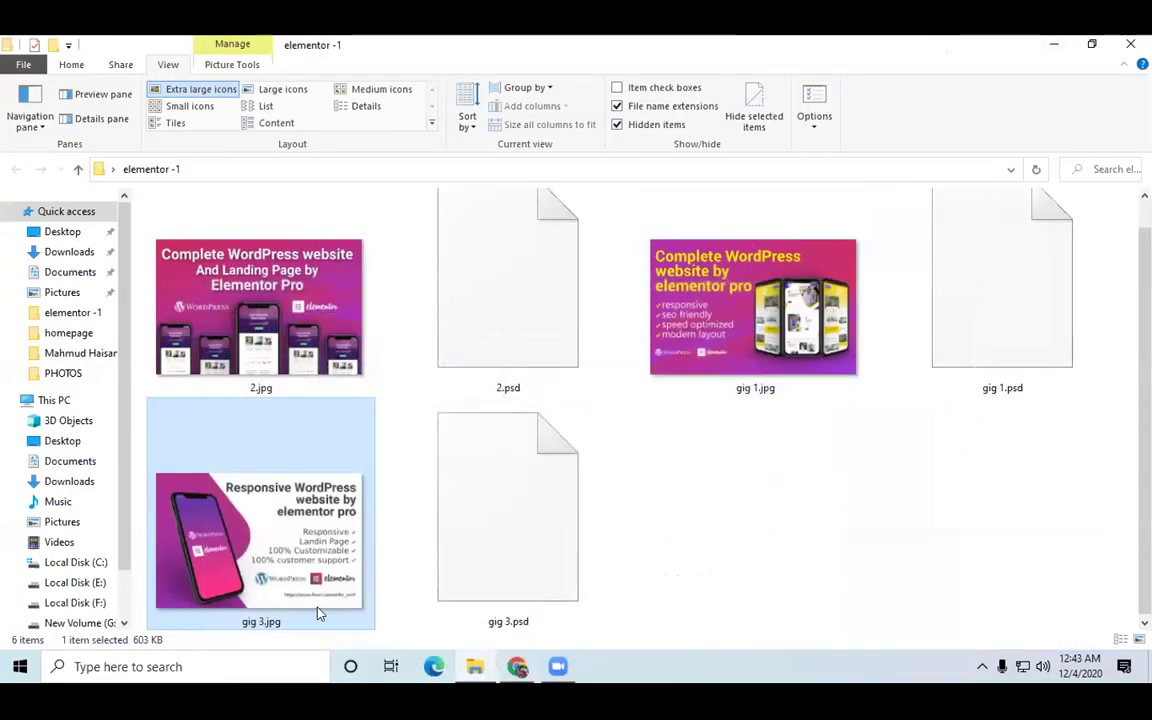
Rename gig 3.jpg to the copied gig title, "I Will create Responsive WordPress website by elementor pro"
{"action": "key", "text": "shift+F10"}
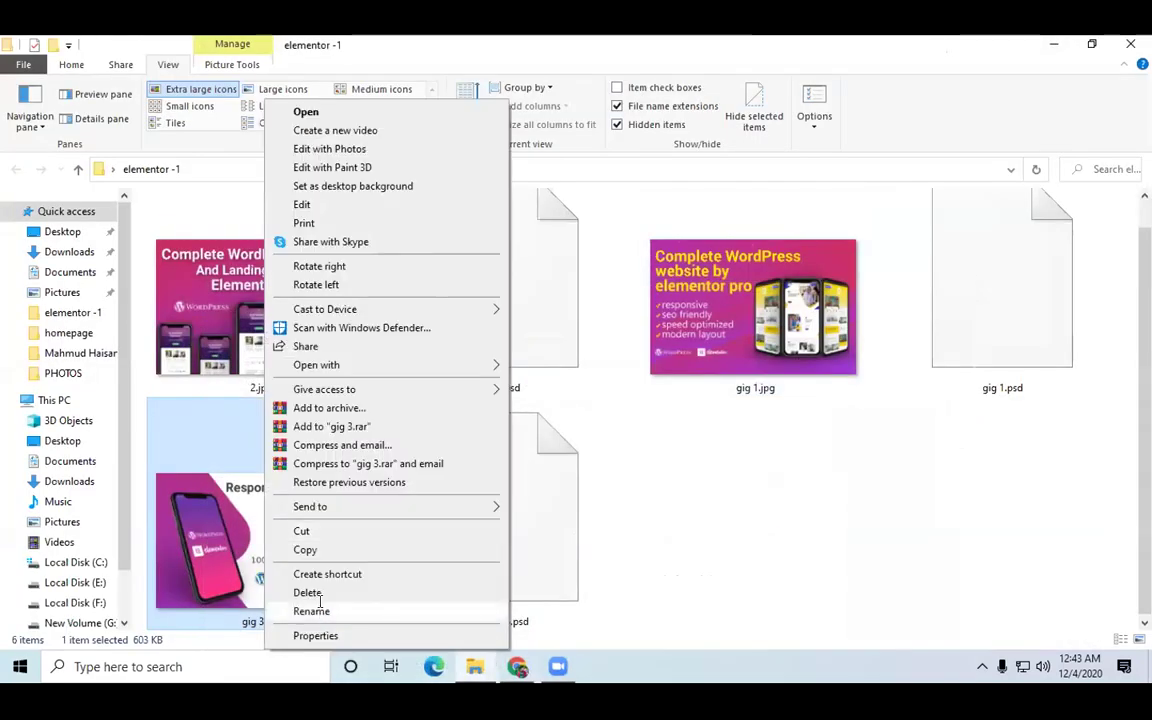
{"action": "left_click", "coordinate": [319, 606]}
{"action": "key", "text": "ctrl+v"}
{"action": "key", "text": "Return"}
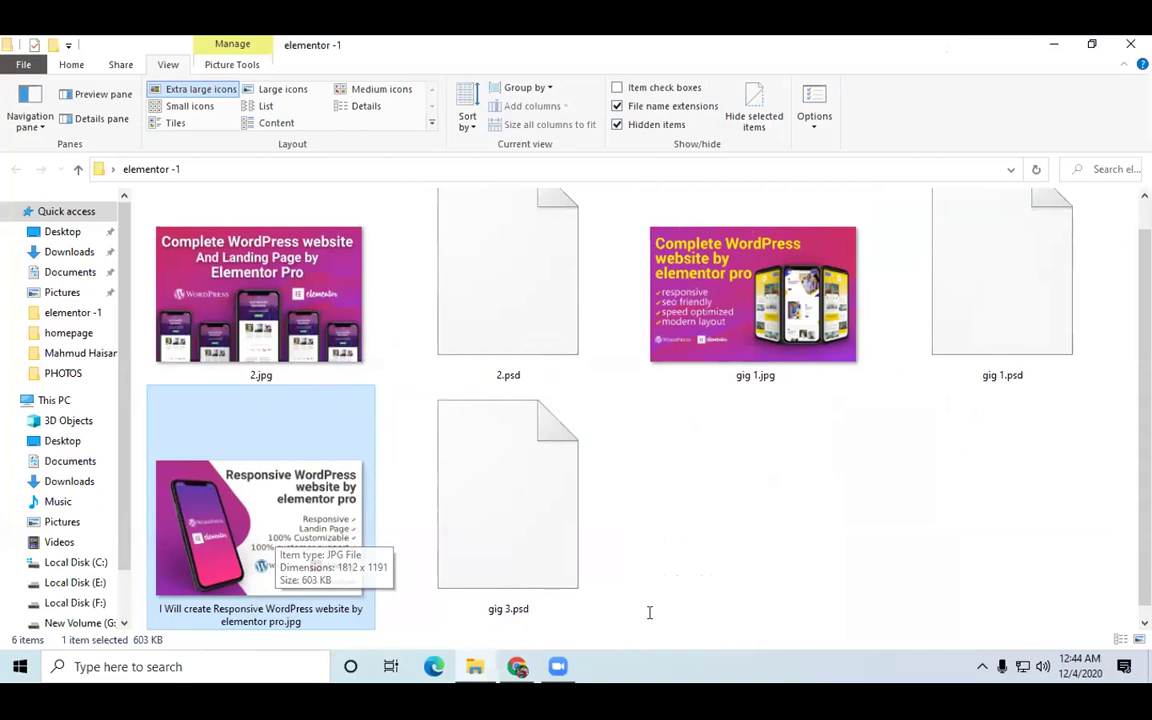
{"action": "right_click", "coordinate": [307, 512]}
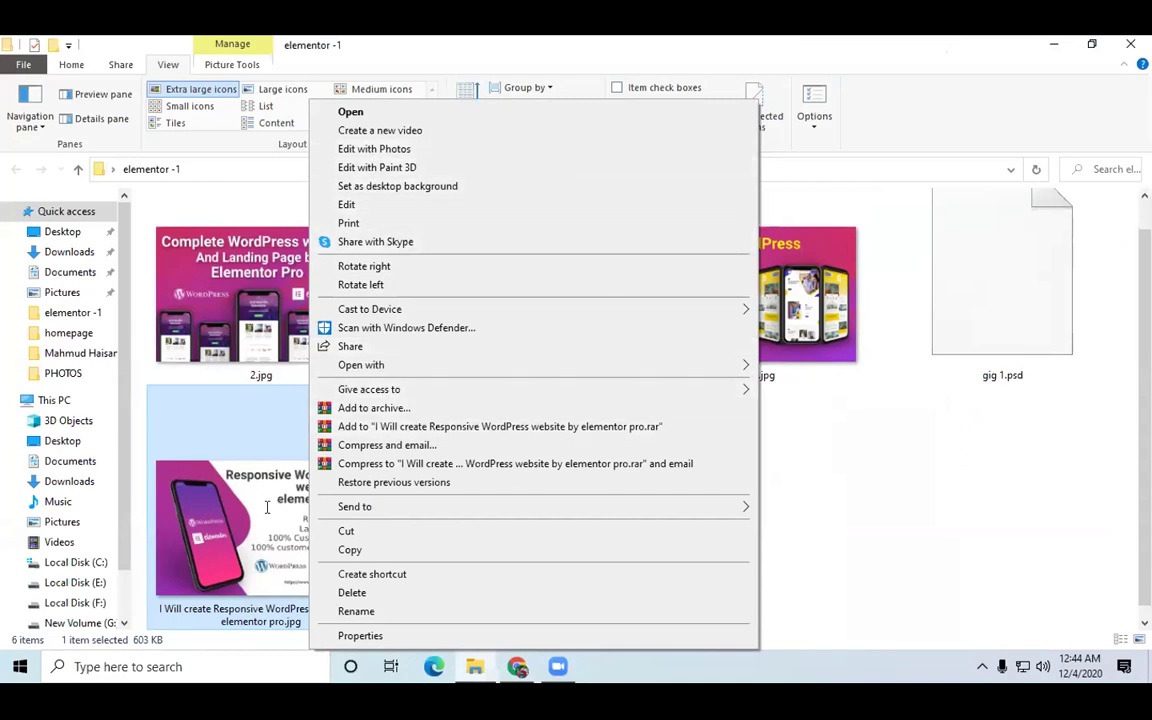
{"action": "key", "text": "Escape"}
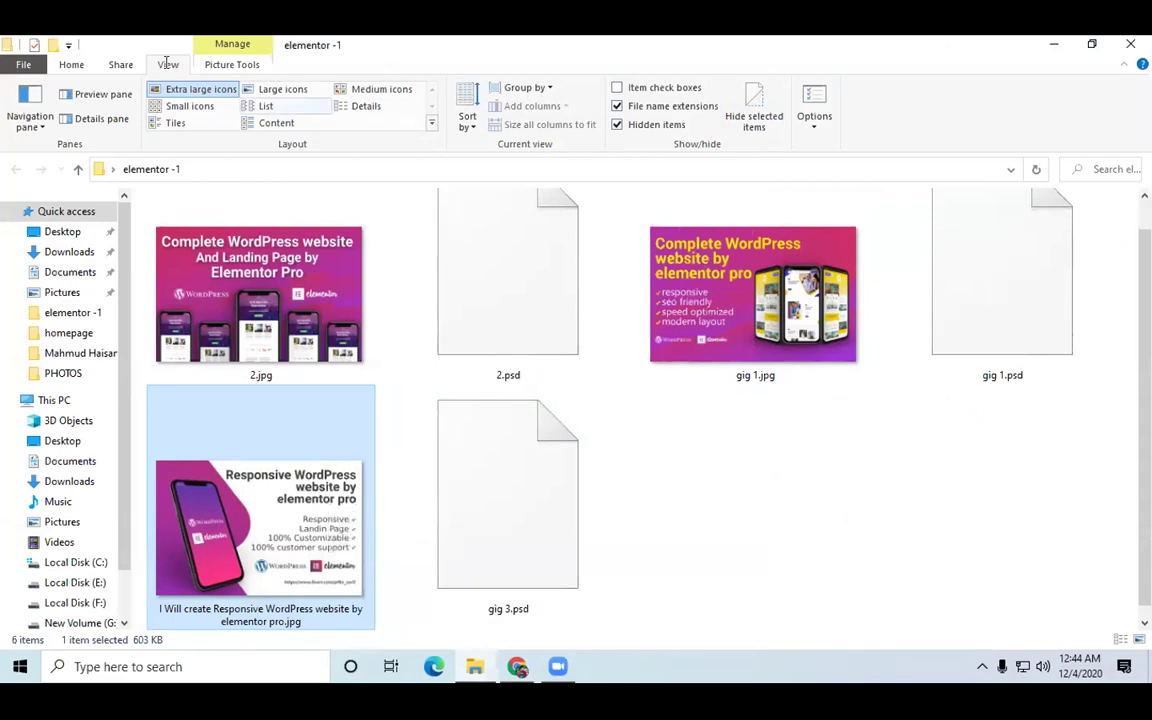
Switch the "elementor -1" folder to the Details layout and show the renamed image's properties in the details pane
{"action": "left_click", "coordinate": [352, 105]}
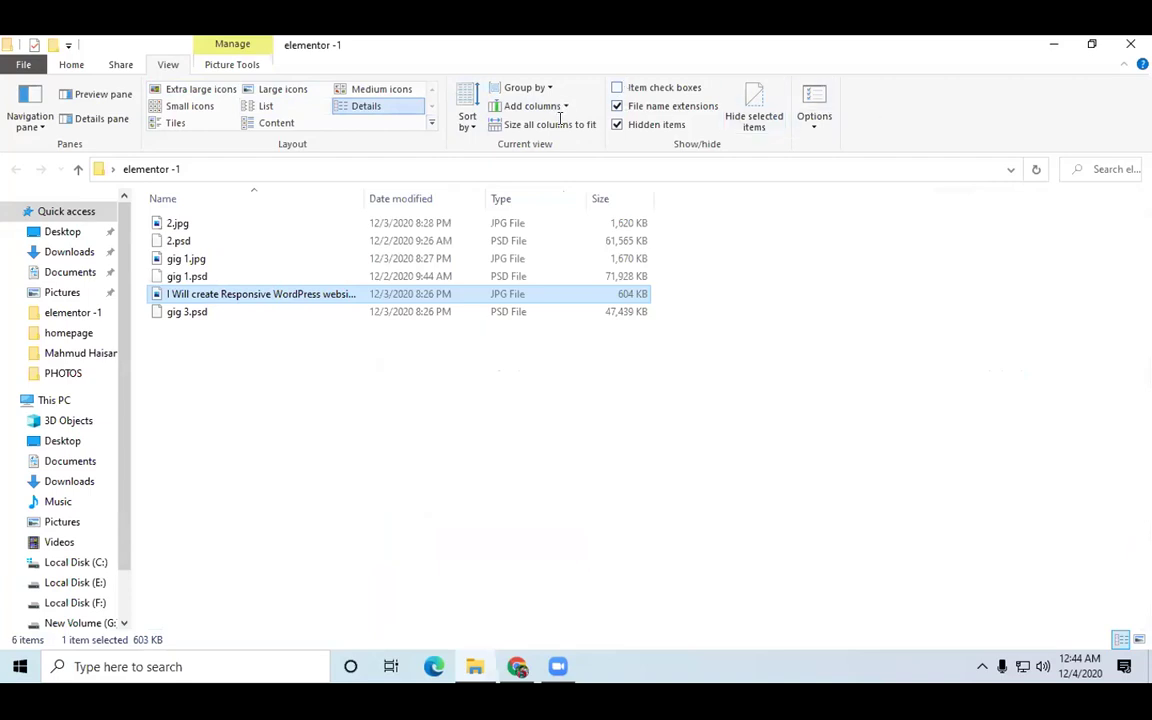
{"action": "left_click", "coordinate": [102, 118]}
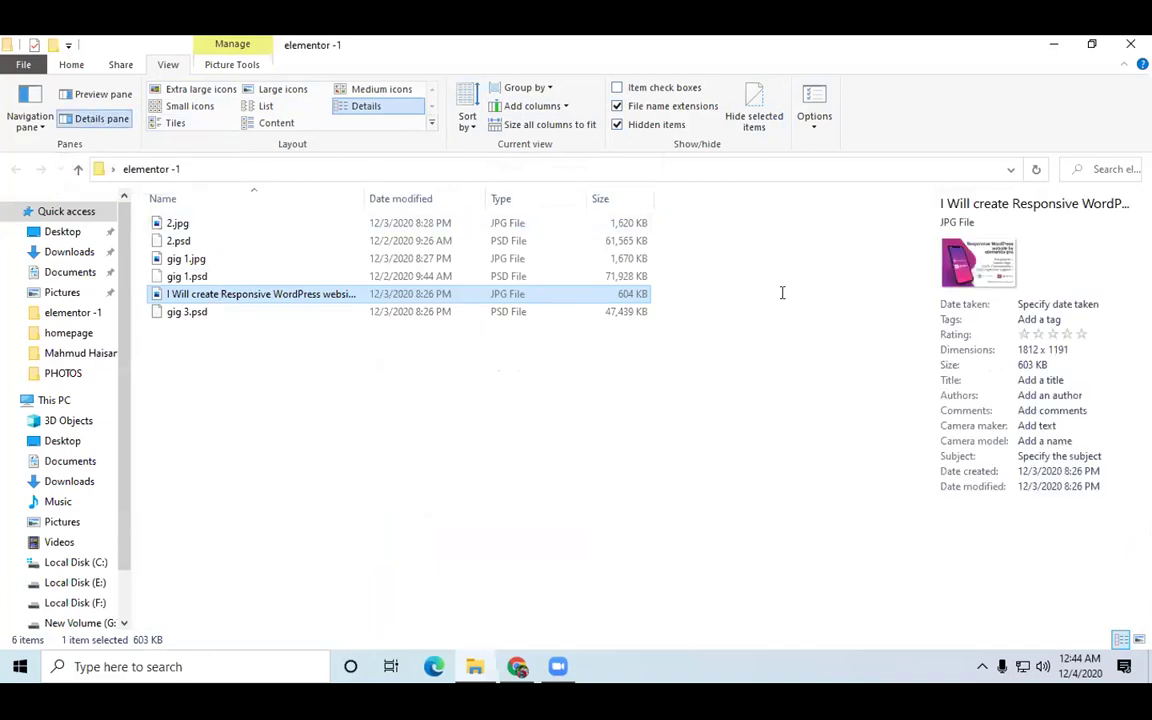
{"action": "left_click", "coordinate": [1067, 304]}
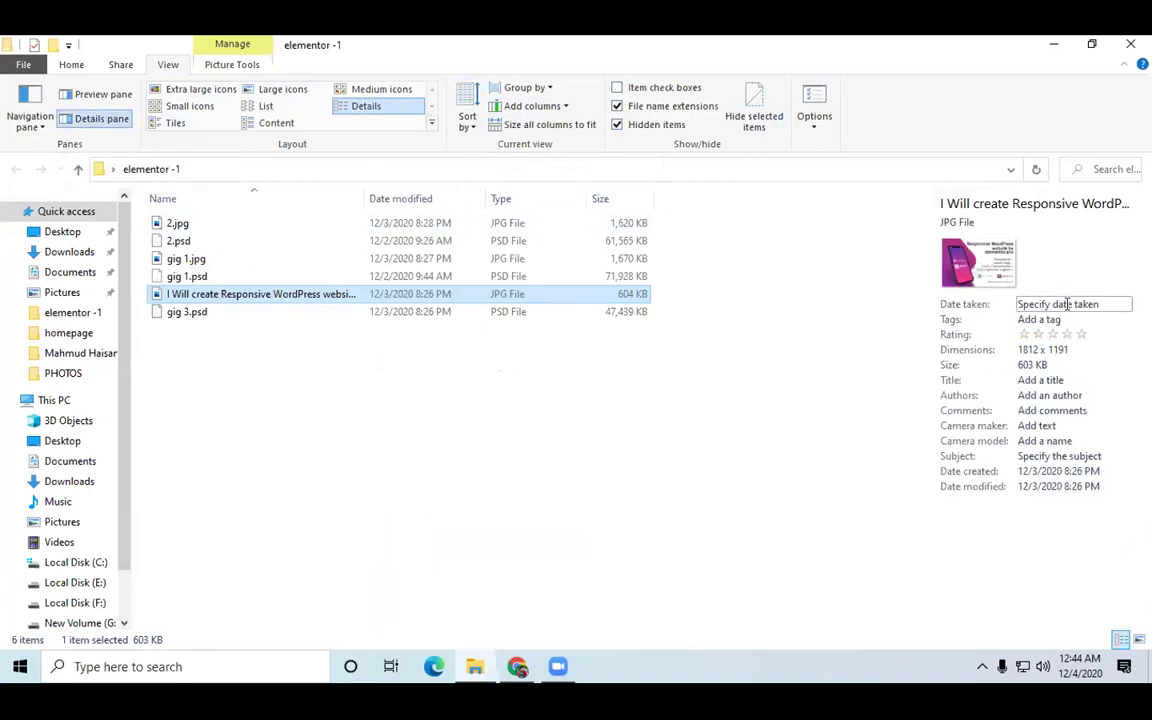
Copy the master keyword "Elementor pro" from the (CMBD)GIG-1 document and save it as a tag of the renamed image
{"action": "left_click", "coordinate": [1063, 319]}
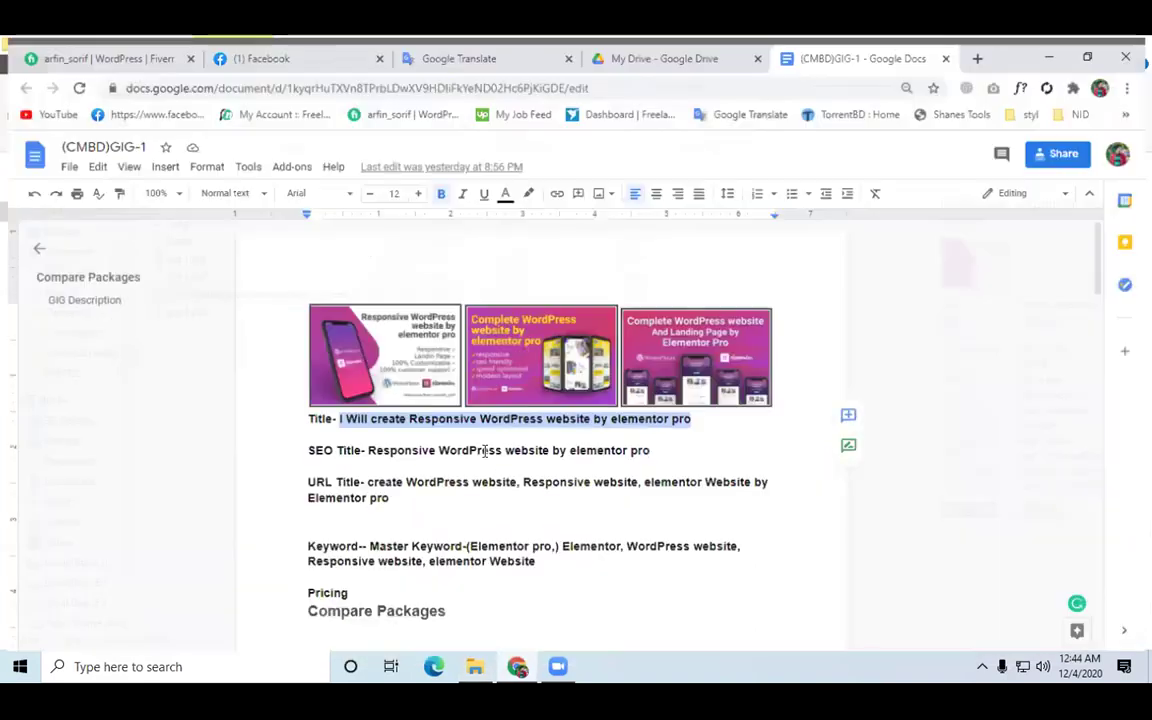
{"action": "scroll", "coordinate": [476, 387], "scroll_direction": "down", "scroll_amount": 4}
{"action": "scroll", "coordinate": [476, 387], "scroll_direction": "up", "scroll_amount": 2}
{"action": "left_click_drag", "start_coordinate": [466, 374], "coordinate": [553, 376]}
{"action": "key", "text": "ctrl+c"}
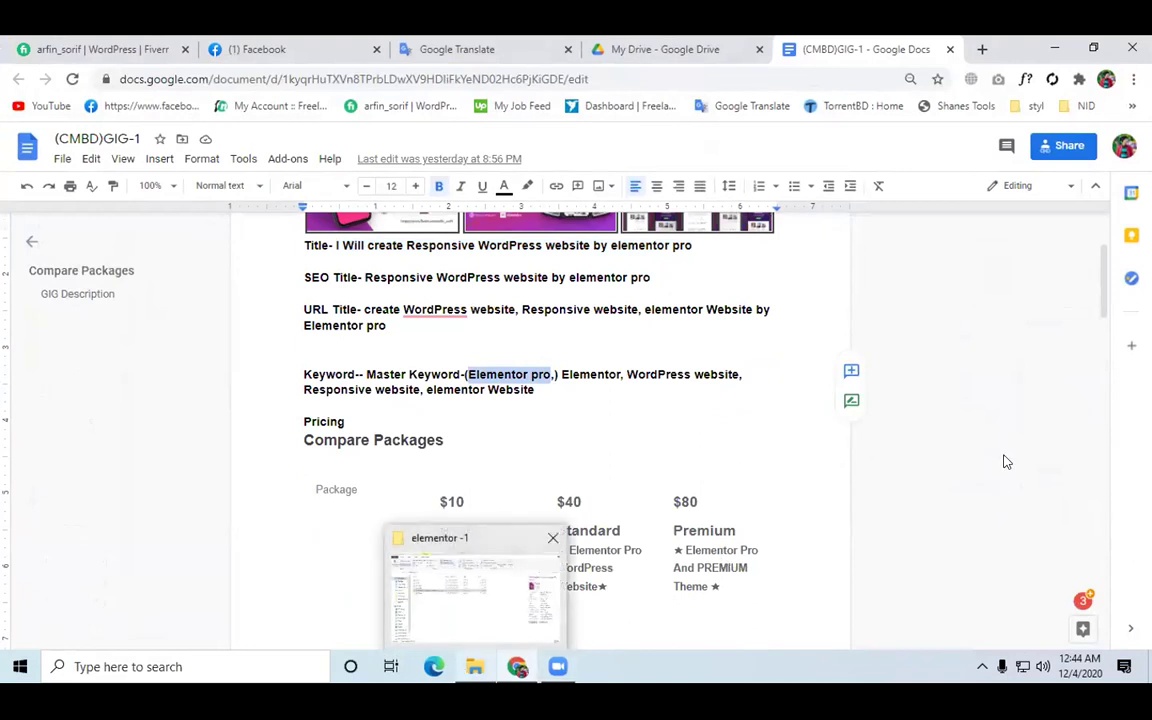
{"action": "left_click", "coordinate": [463, 540]}
{"action": "left_click", "coordinate": [1030, 319]}
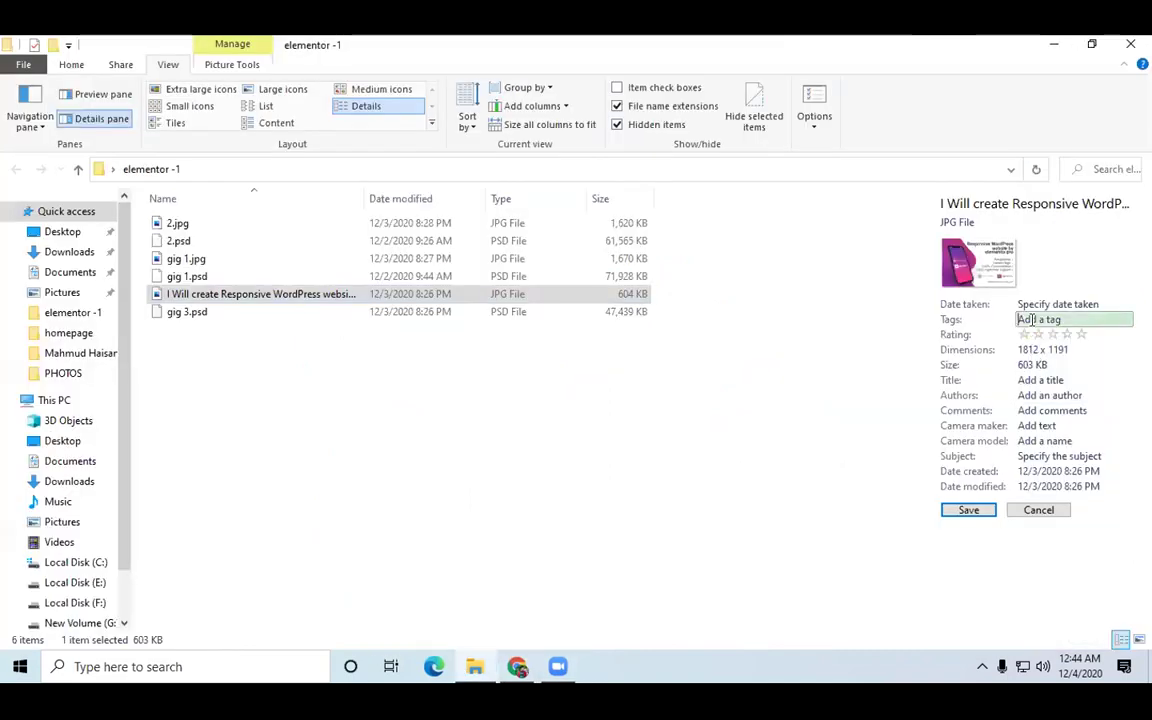
{"action": "key", "text": "ctrl+v"}
{"action": "key", "text": "Return"}
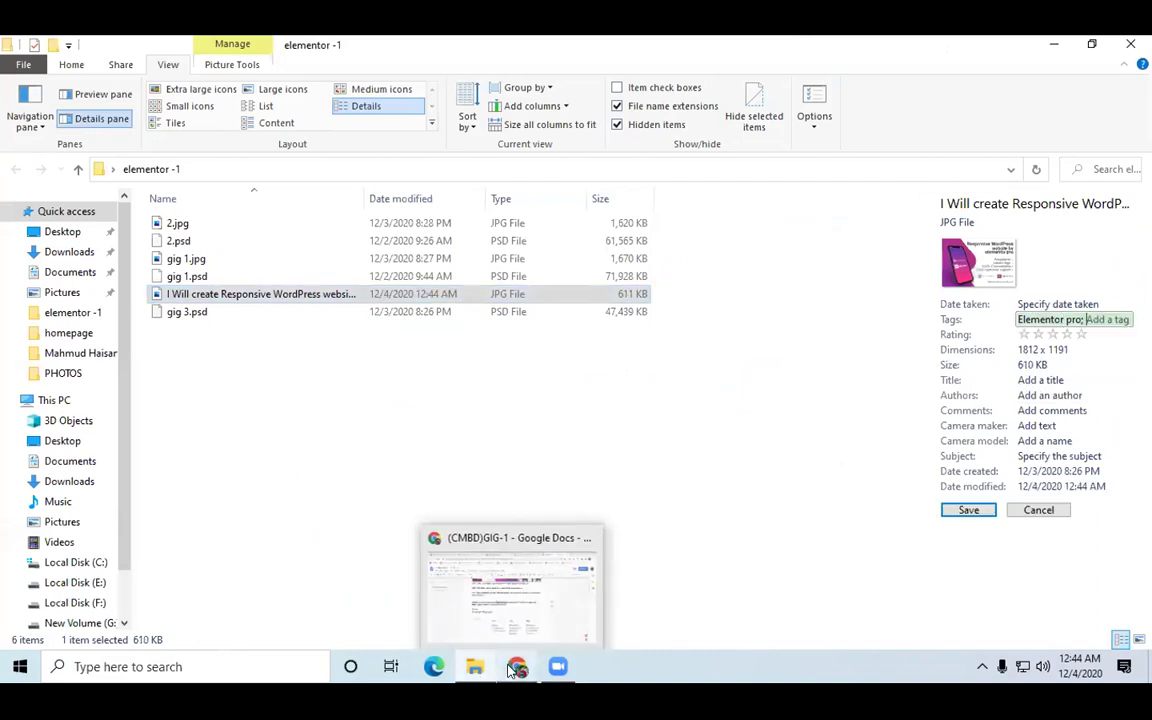
{"action": "key", "text": "alt+Tab"}
{"action": "double_click", "coordinate": [577, 379]}
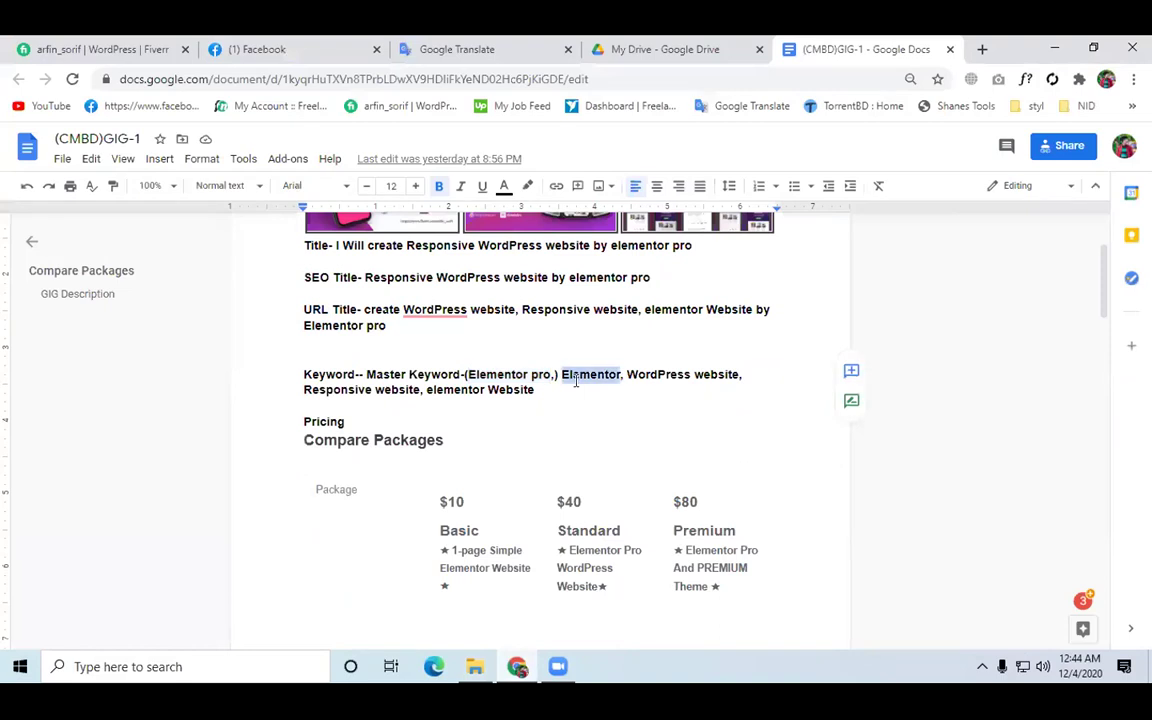
{"action": "key", "text": "alt+Tab"}
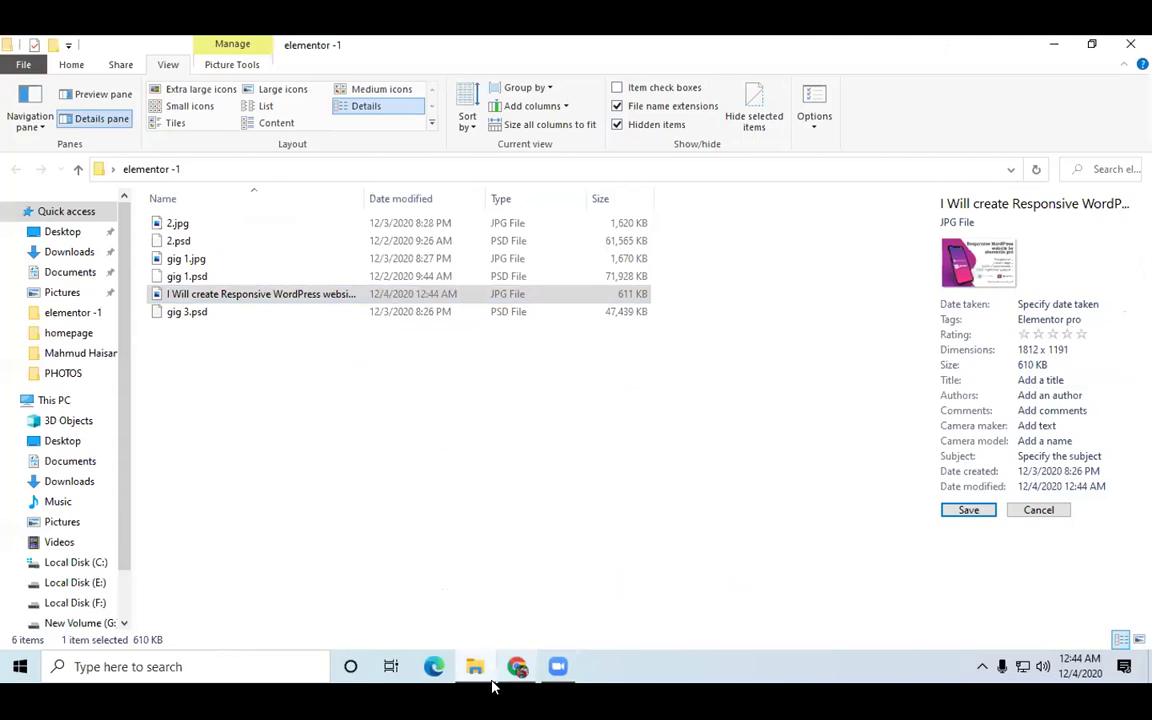
Copy "WordPress website, Responsive website, elementor Website" from the Keyword line of the (CMBD)GIG-1 document
{"action": "left_click", "coordinate": [517, 666]}
{"action": "left_click_drag", "start_coordinate": [627, 374], "coordinate": [740, 374]}
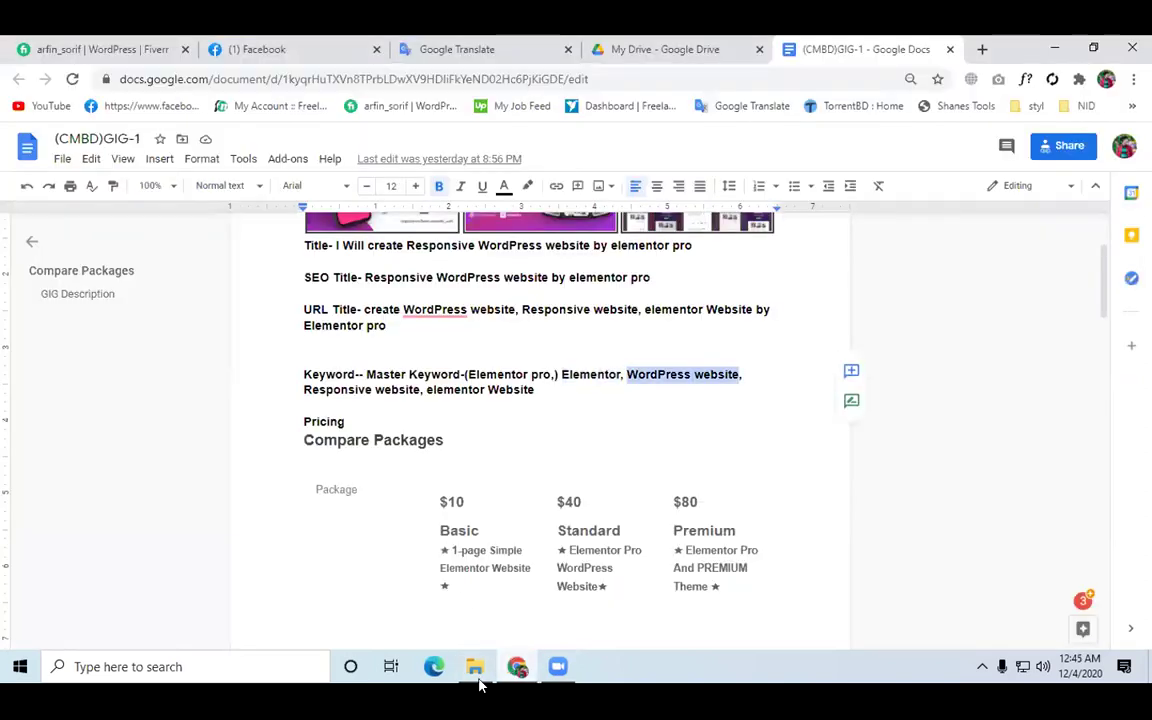
{"action": "key", "text": "alt+Tab"}
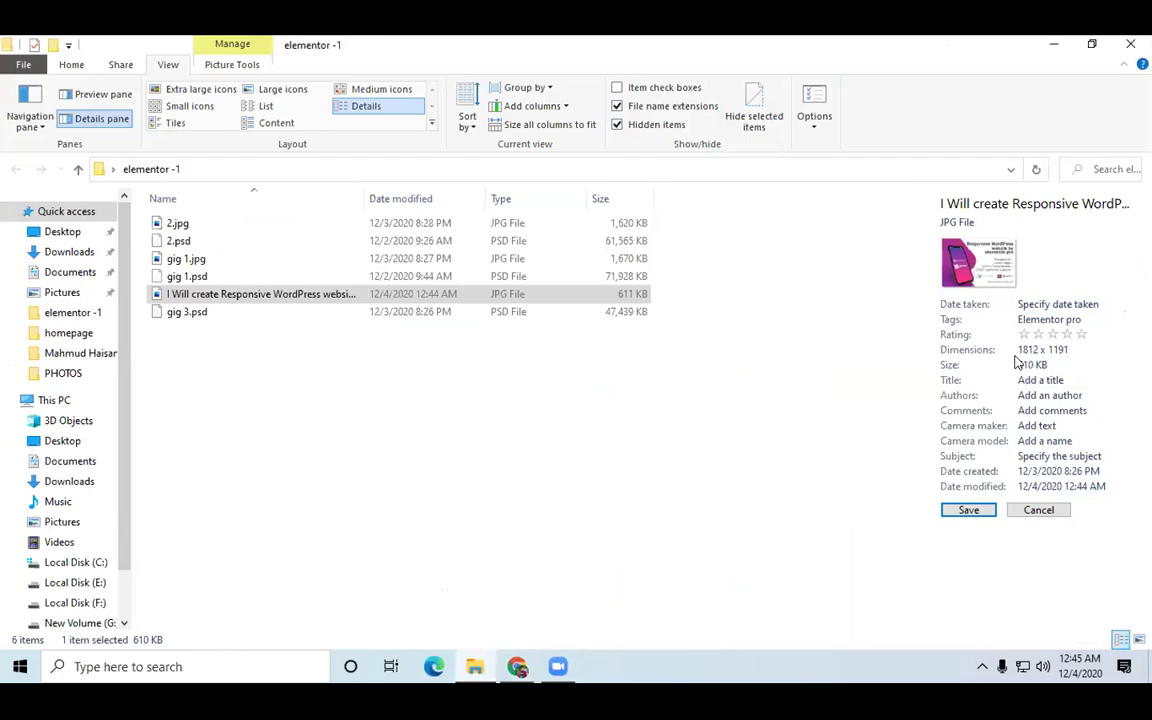
{"action": "key", "text": "alt+Tab"}
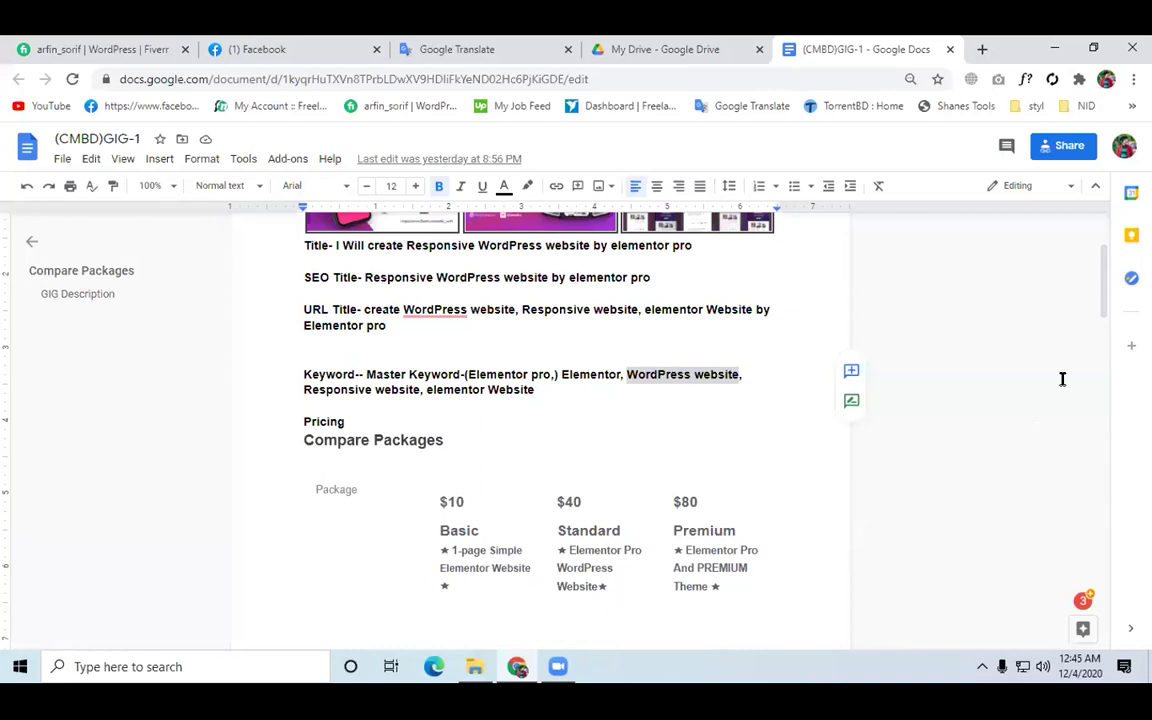
{"action": "key", "text": "shift+Down"}
{"action": "key", "text": "ctrl+c"}
{"action": "scroll", "coordinate": [1062, 391], "scroll_direction": "down", "scroll_amount": 2}
{"action": "scroll", "coordinate": [1064, 360], "scroll_direction": "up", "scroll_amount": 1}
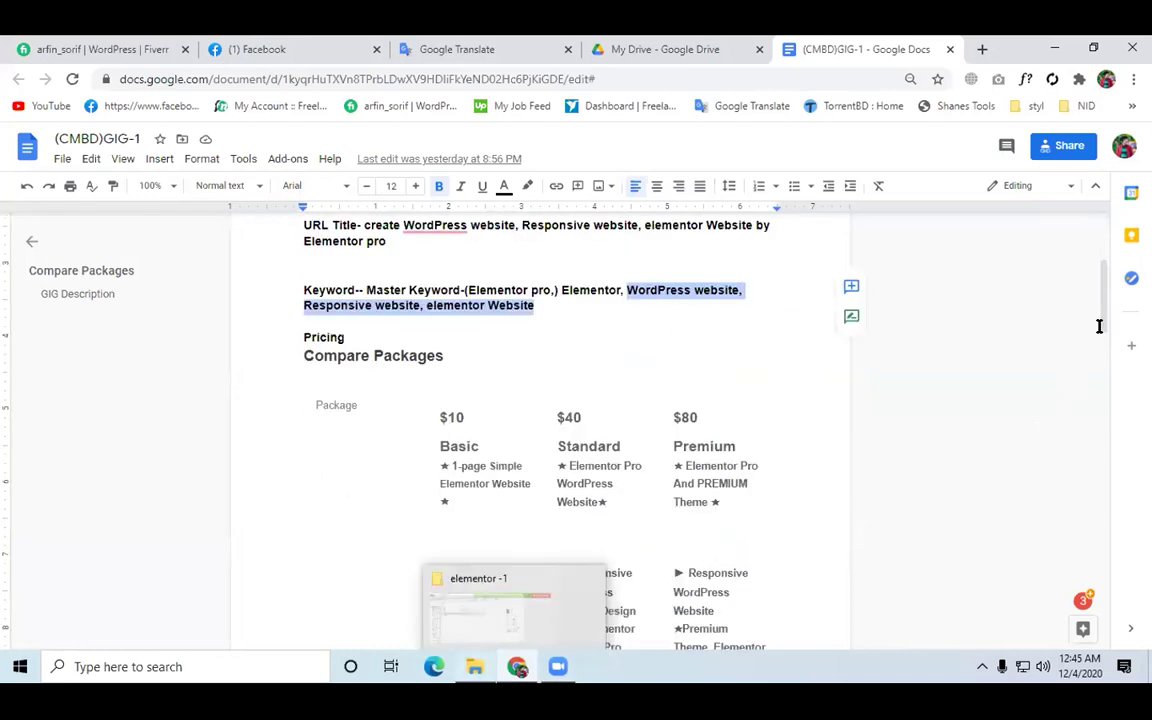
Add the copied keywords after "Elementor pro" in the image's tags in the "elementor -1" folder and save the properties
{"action": "key", "text": "alt+Tab"}
{"action": "left_click", "coordinate": [1090, 322]}
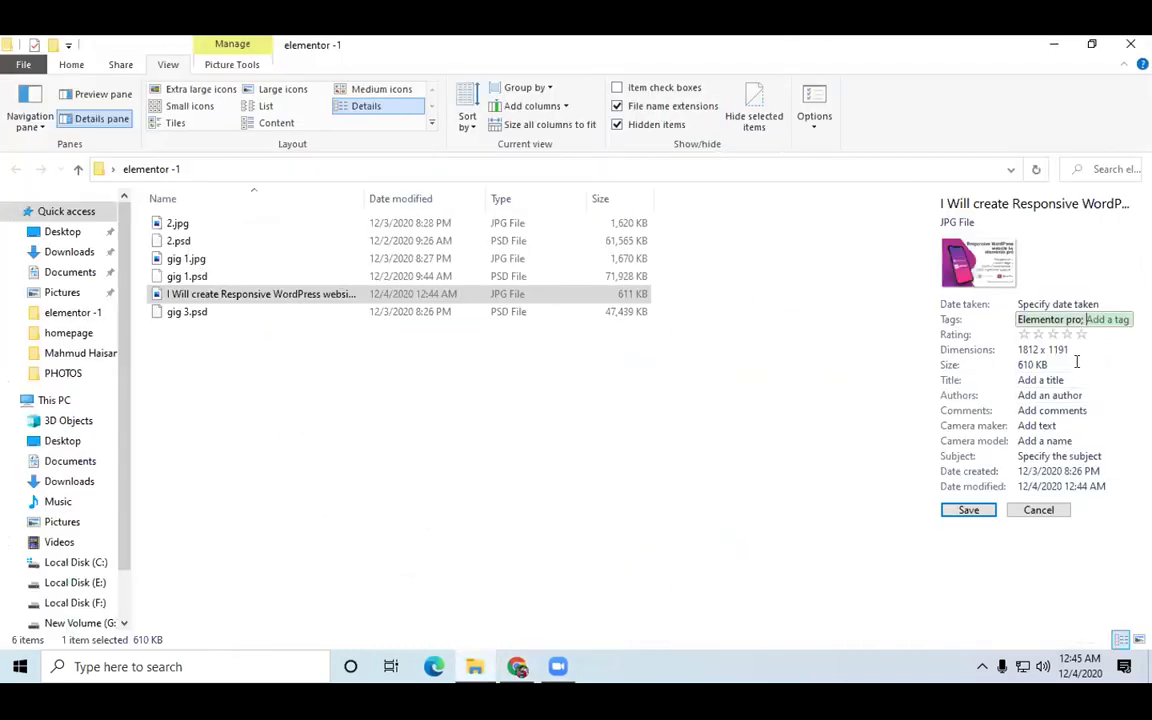
{"action": "key", "text": "ctrl+v"}
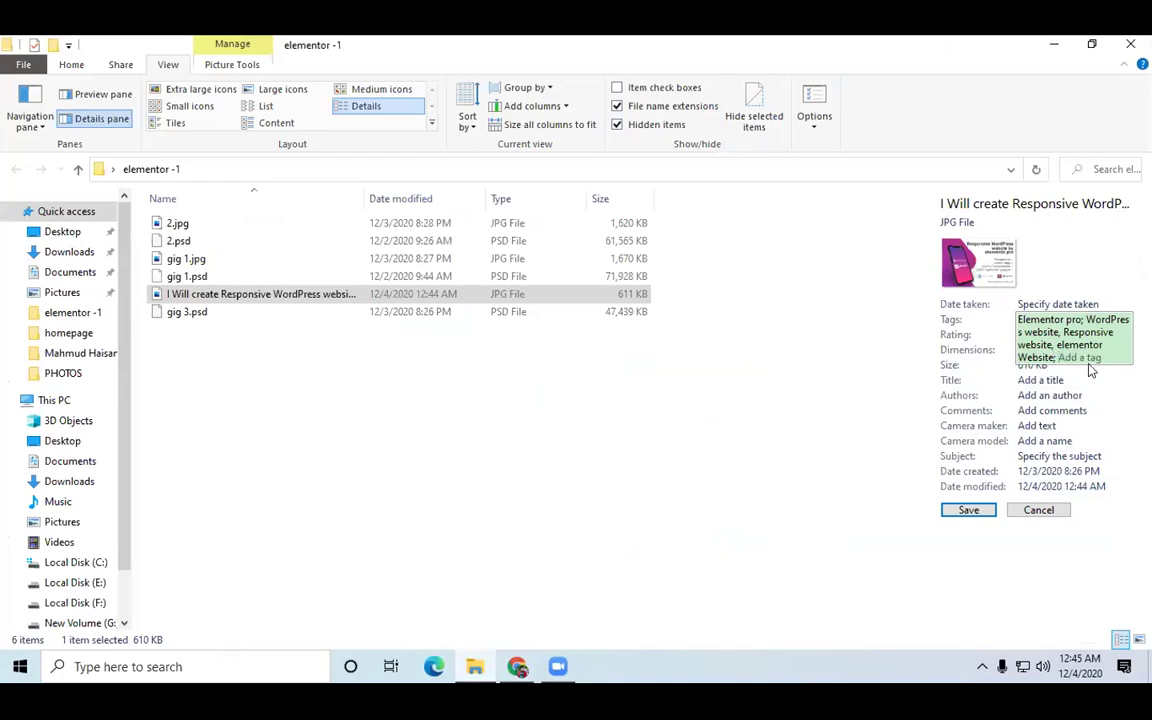
{"action": "key", "text": "Return"}
{"action": "left_click", "coordinate": [1099, 338]}
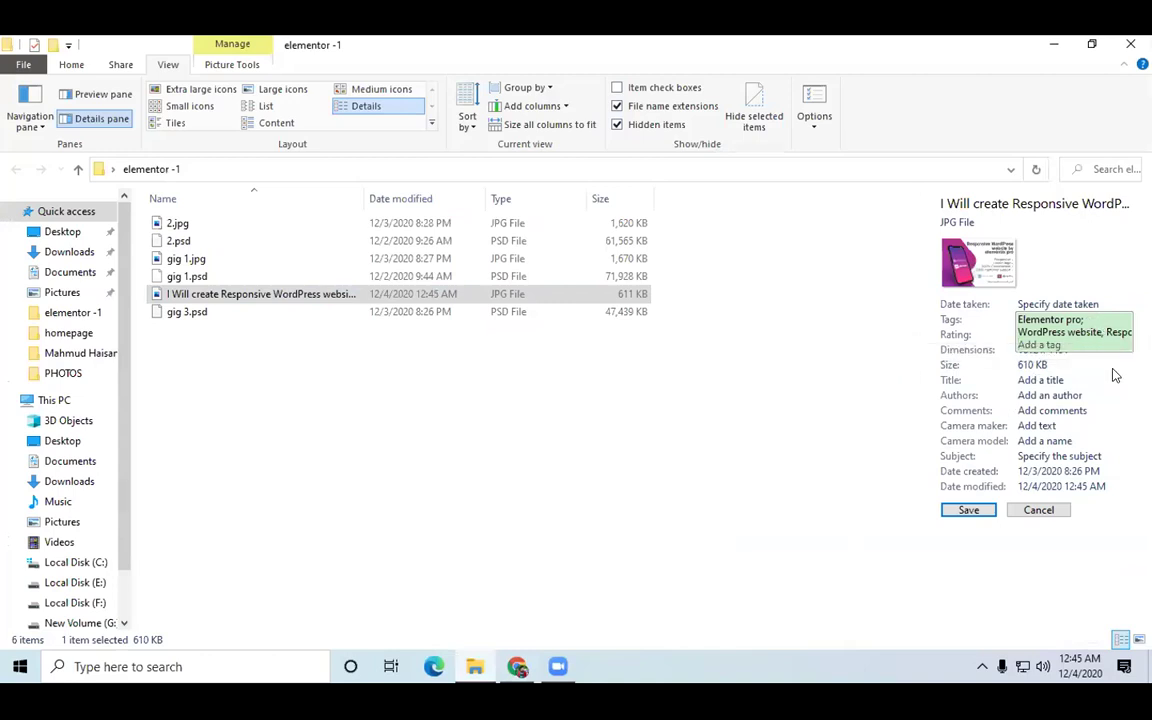
{"action": "double_click", "coordinate": [1101, 337]}
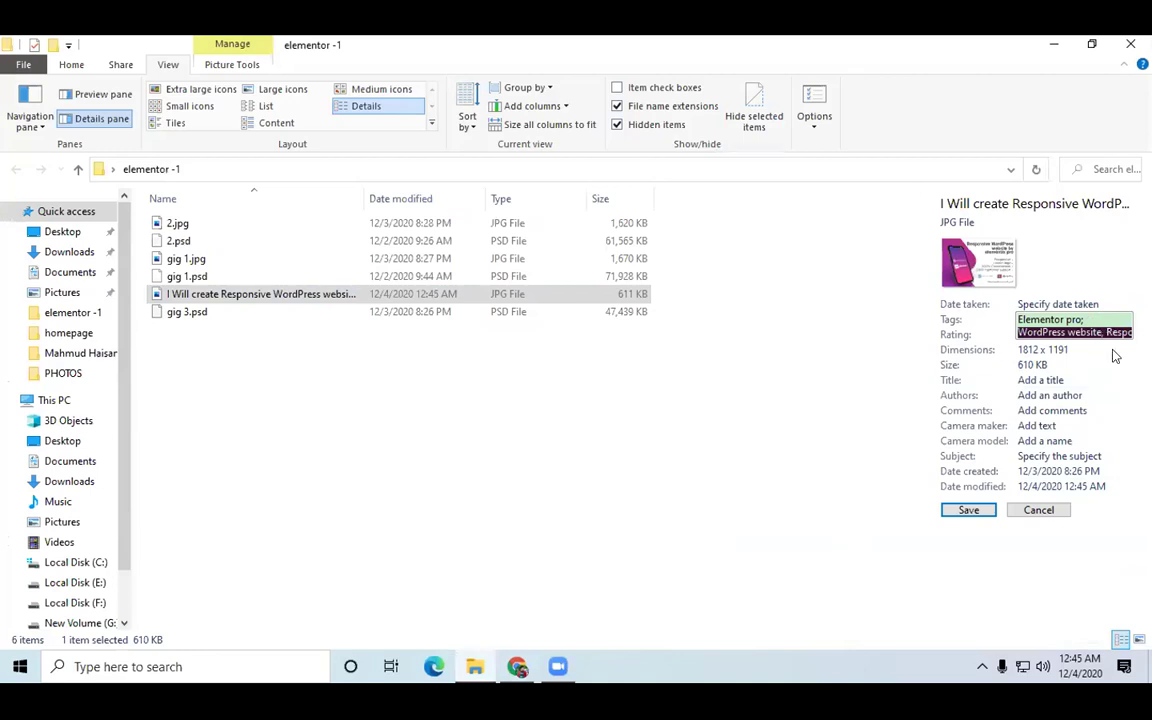
{"action": "left_click", "coordinate": [968, 510]}
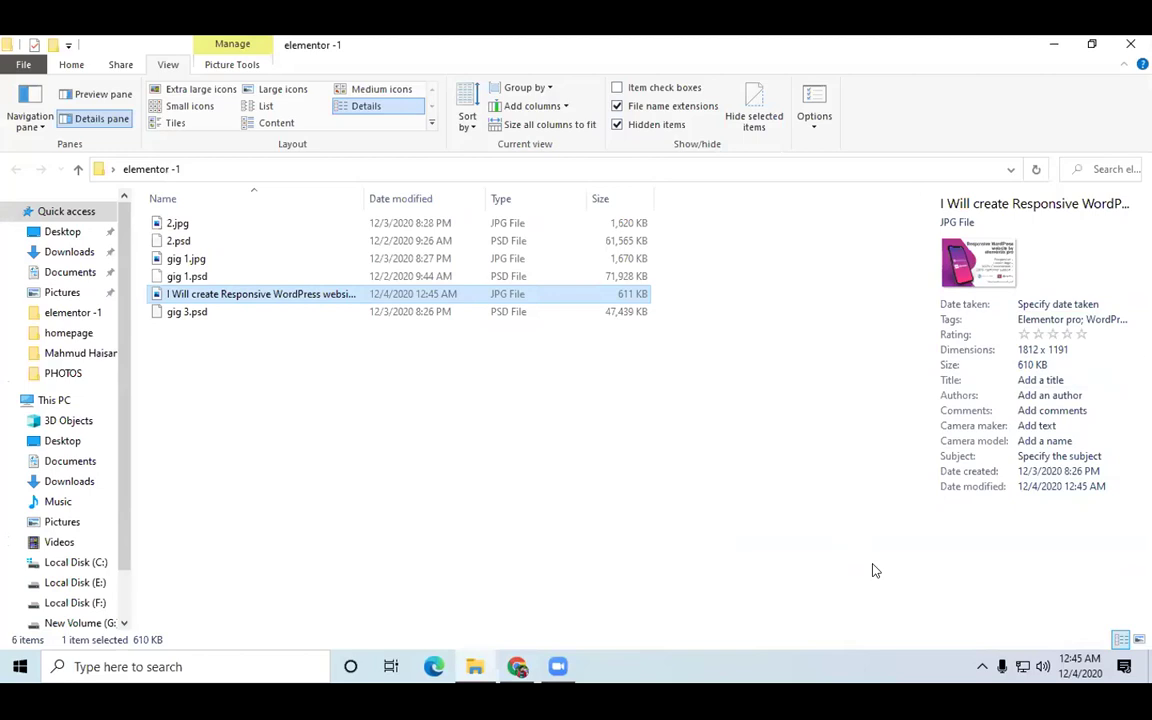
Rate the image five stars and set its title to "I Will create Responsive WordPress website by elementor pro", copied from the document
{"action": "left_click", "coordinate": [1084, 335]}
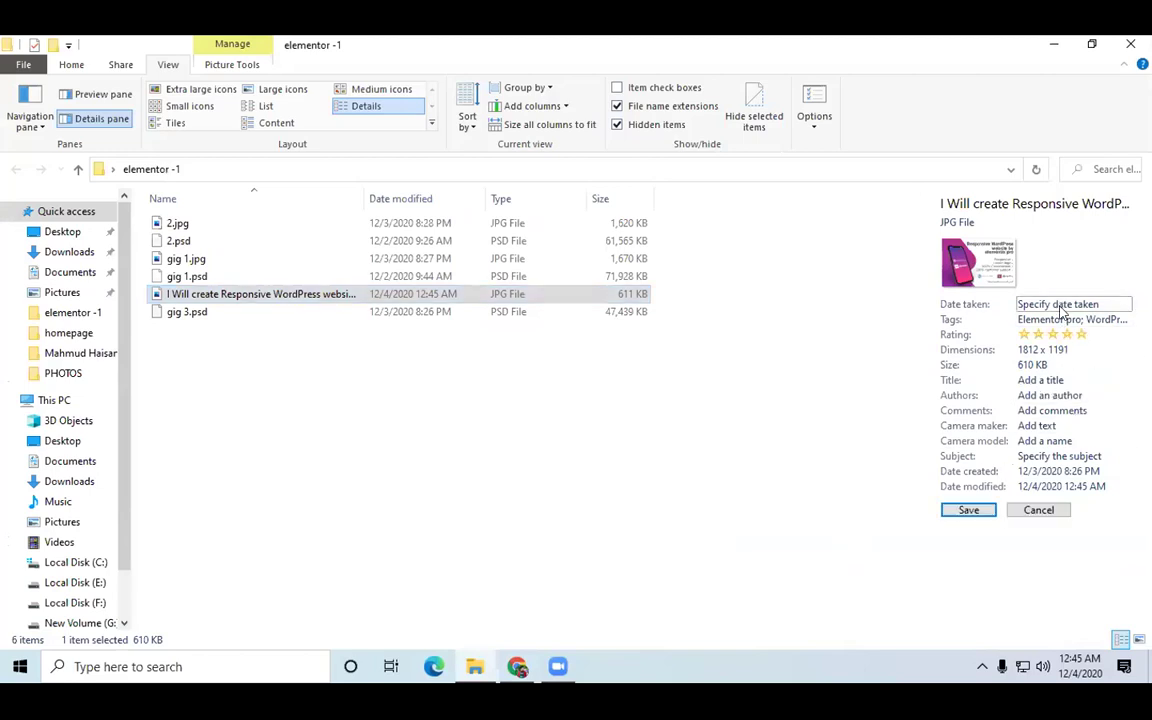
{"action": "left_click", "coordinate": [1060, 306]}
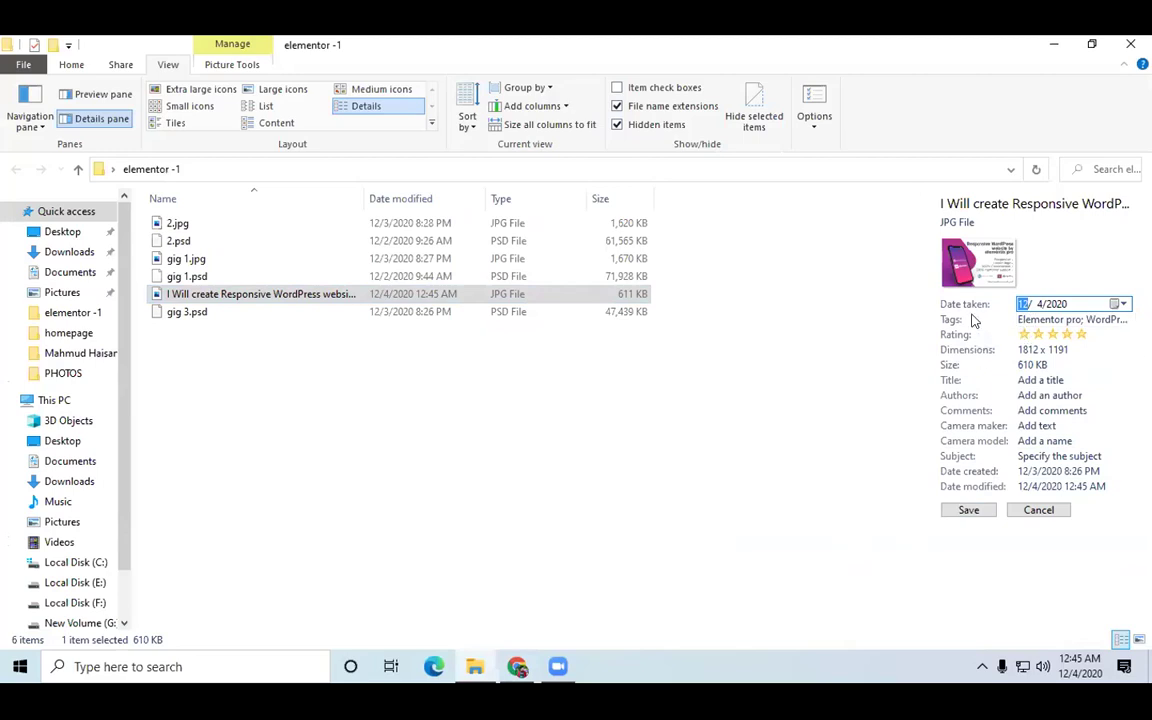
{"action": "left_click", "coordinate": [1040, 379]}
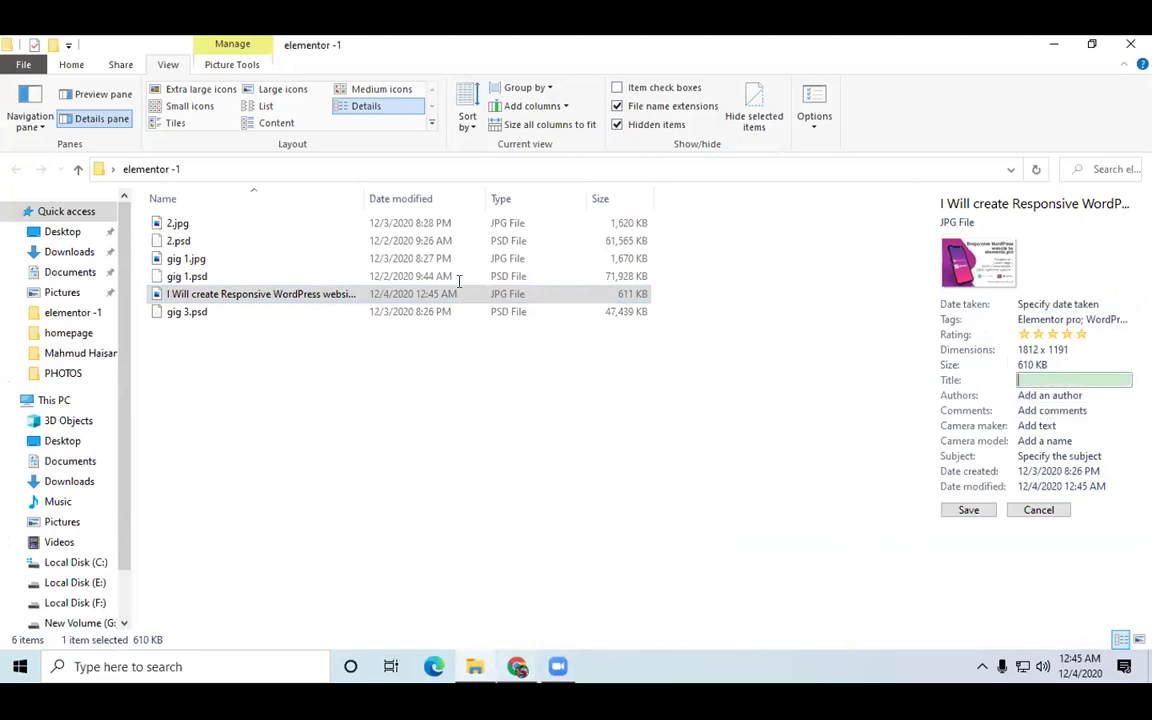
{"action": "key", "text": "alt+Tab"}
{"action": "left_click_drag", "start_coordinate": [337, 329], "coordinate": [691, 328]}
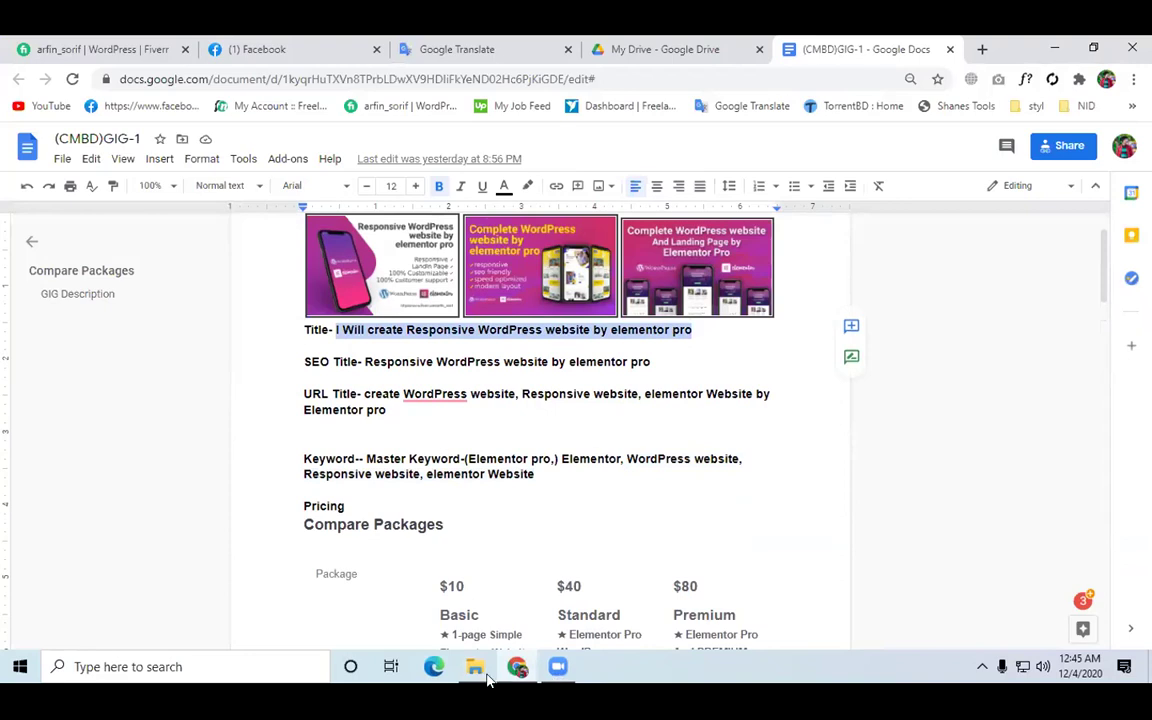
{"action": "key", "text": "alt+Tab"}
{"action": "left_click", "coordinate": [1040, 380]}
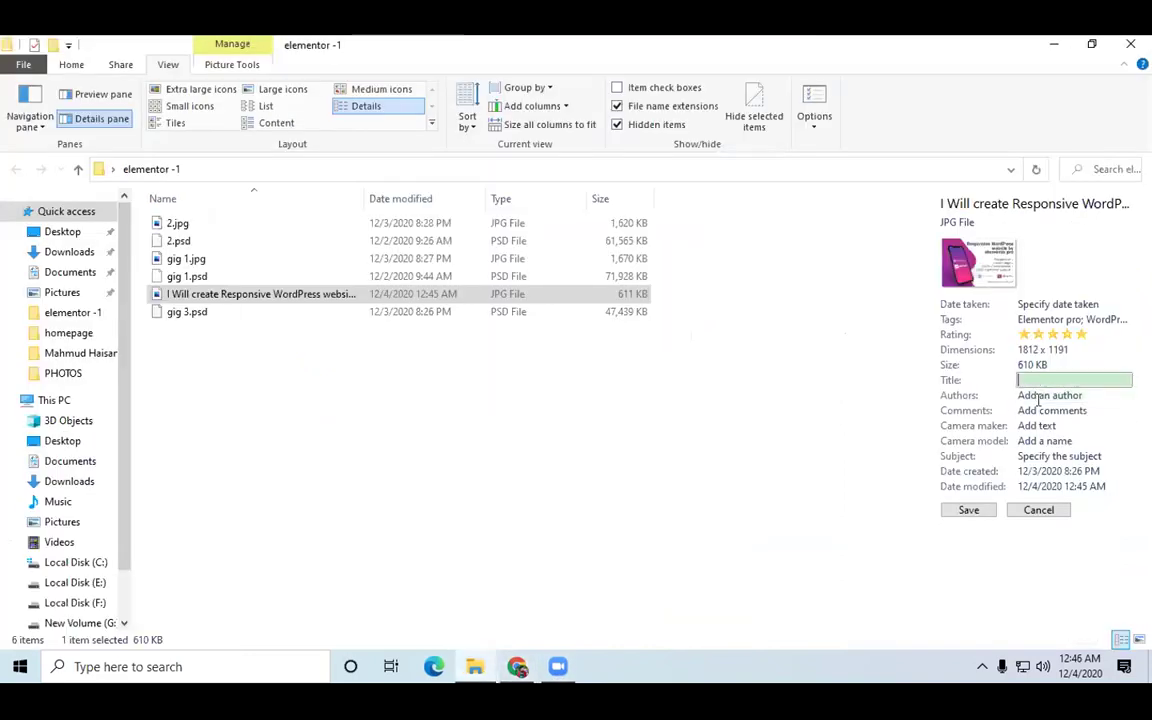
{"action": "type", "text": "website by elementor pro"}
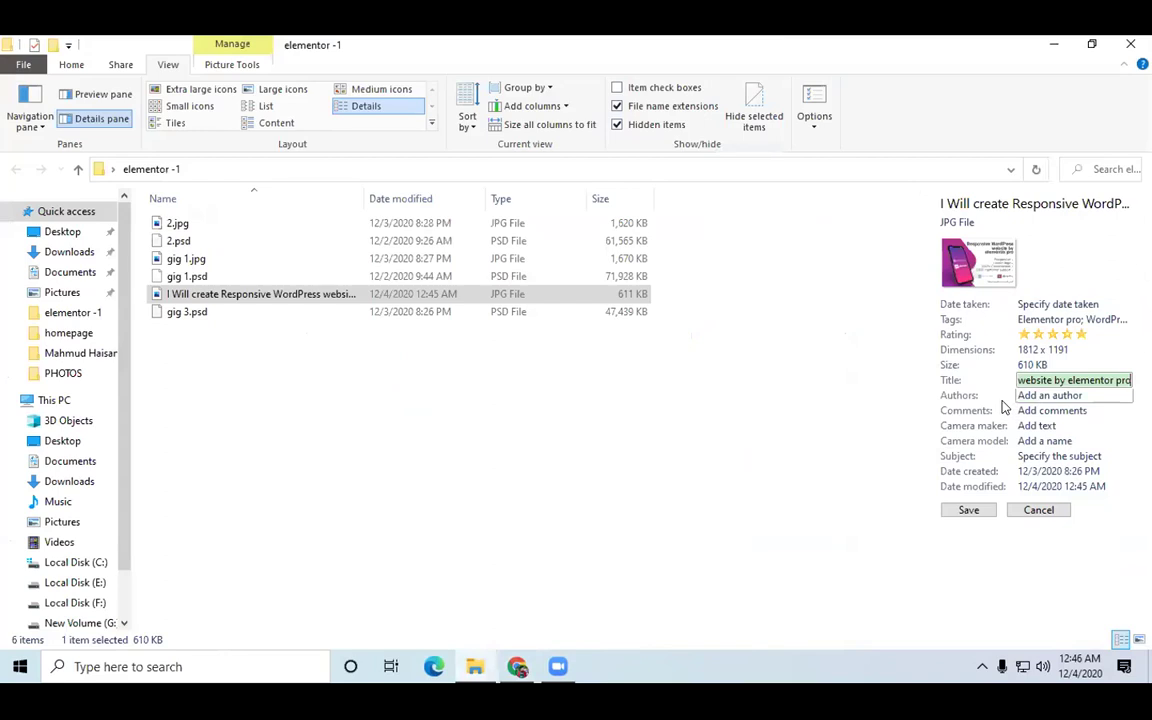
{"action": "key", "text": "Return"}
{"action": "left_click", "coordinate": [1054, 375]}
{"action": "left_click", "coordinate": [967, 509]}
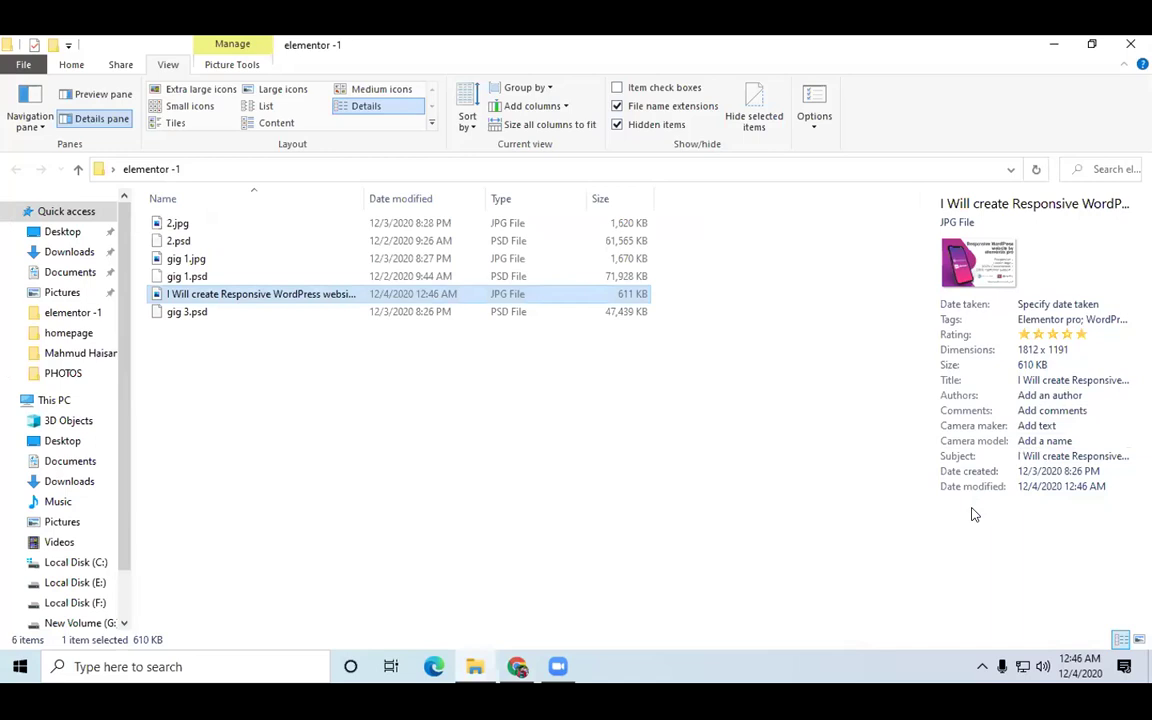
Enter the seller's username as the image's author and save the properties
{"action": "left_click", "coordinate": [1046, 396]}
{"action": "type", "text": "a"}
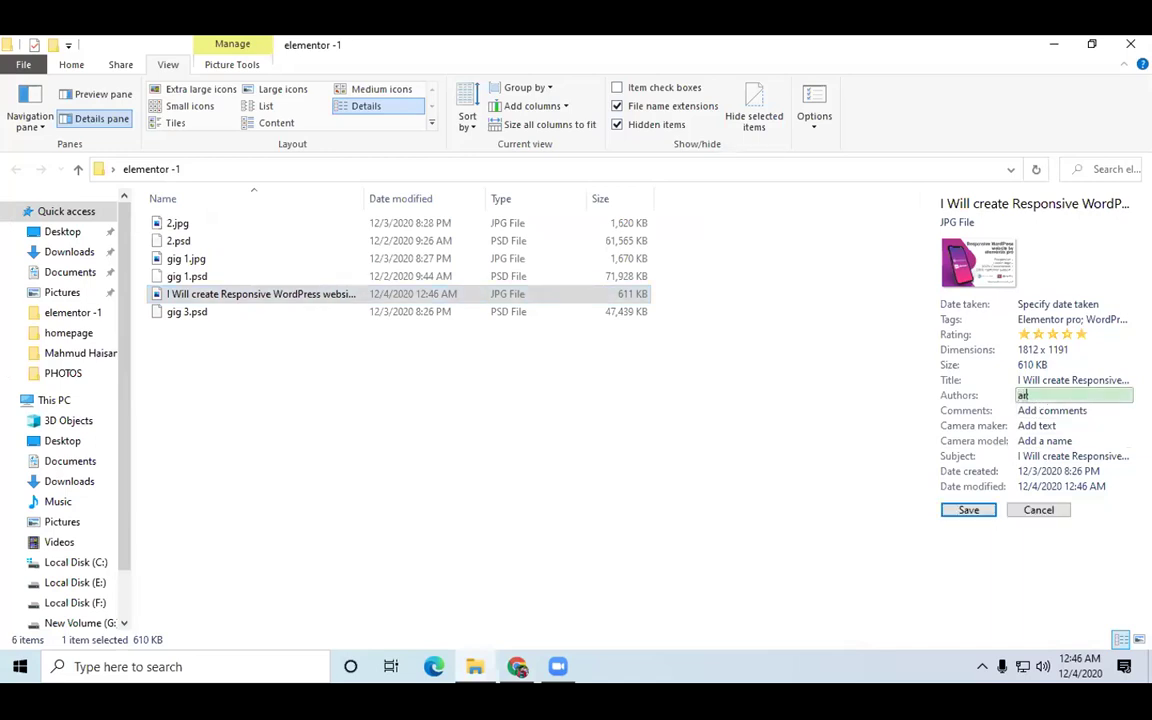
{"action": "type", "text": "rfin_sorif"}
{"action": "left_click", "coordinate": [967, 509]}
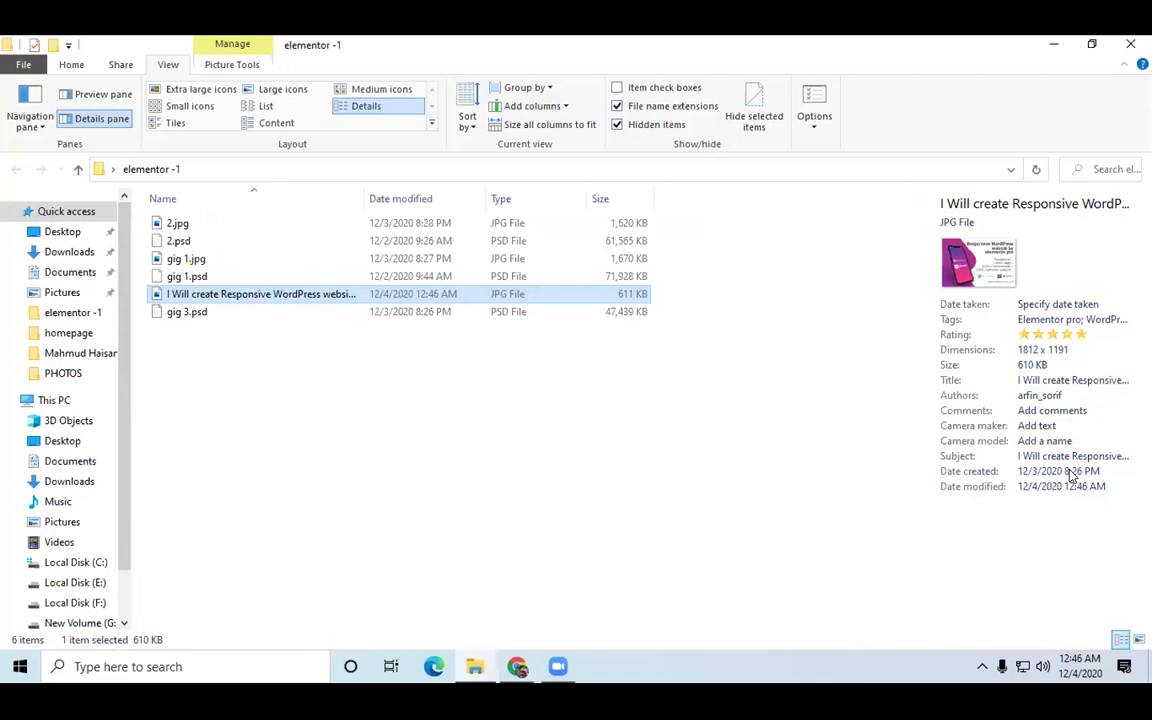